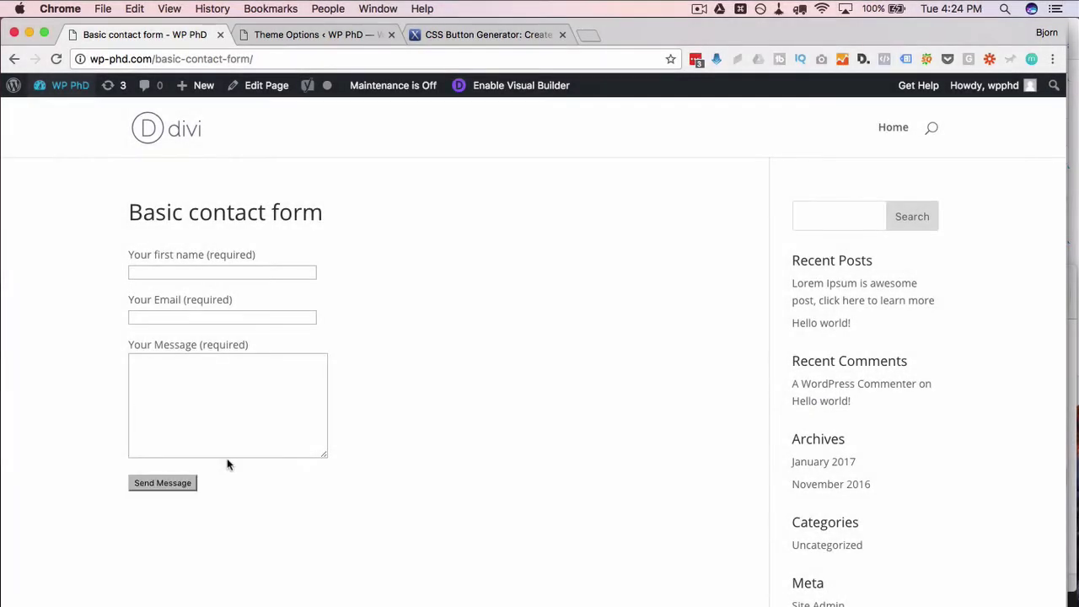
Load the red 3D rounded sample (preset #18) in CSS Button Generator as the starting design.
left_click(477, 36)
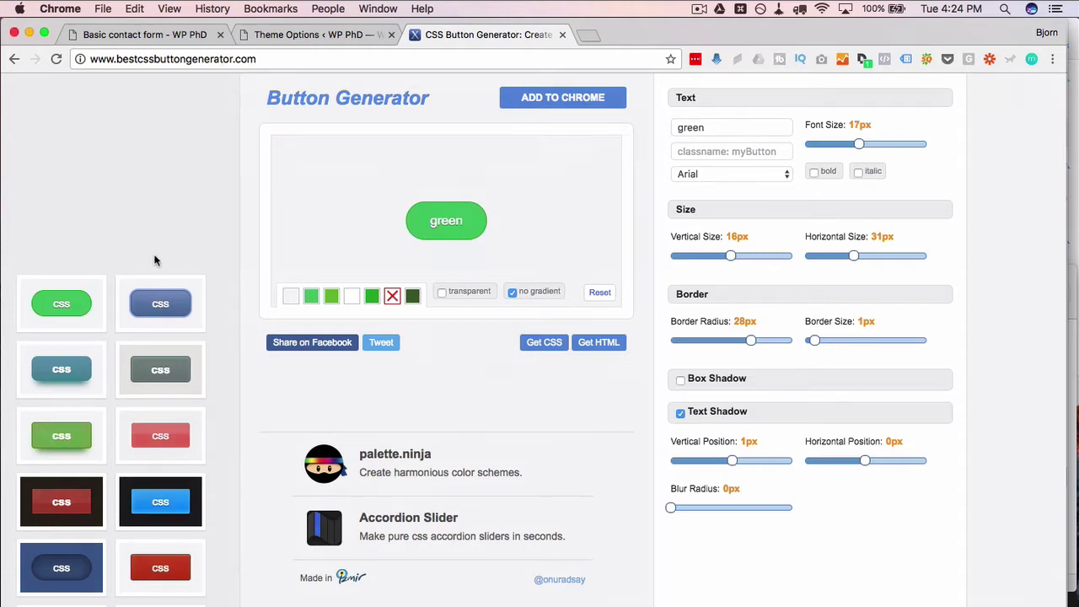
scroll(158, 318, "down", 5)
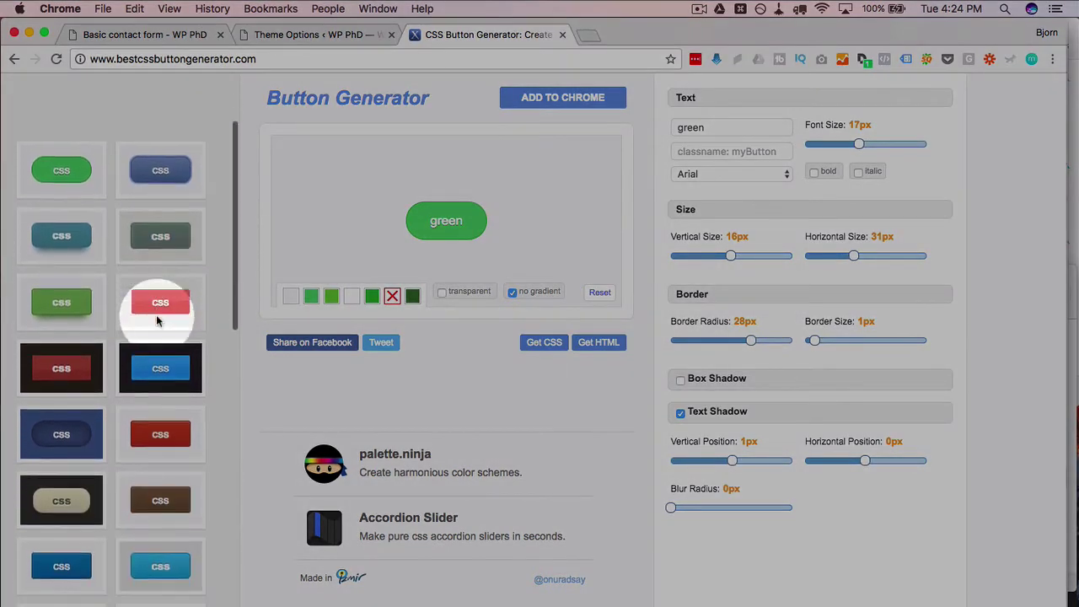
scroll(156, 317, "down", 5)
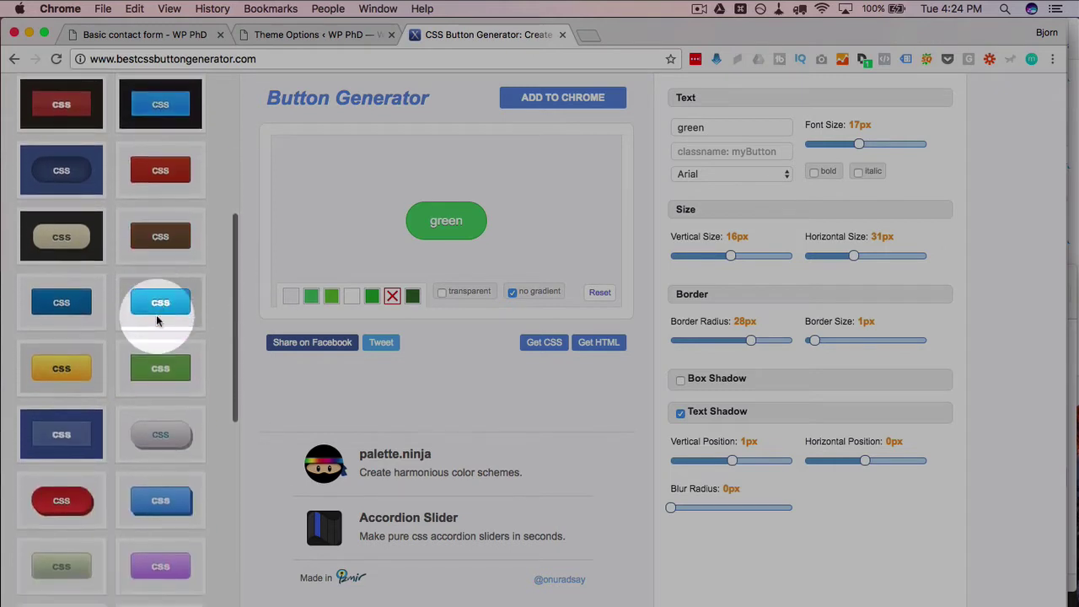
left_click(78, 300)
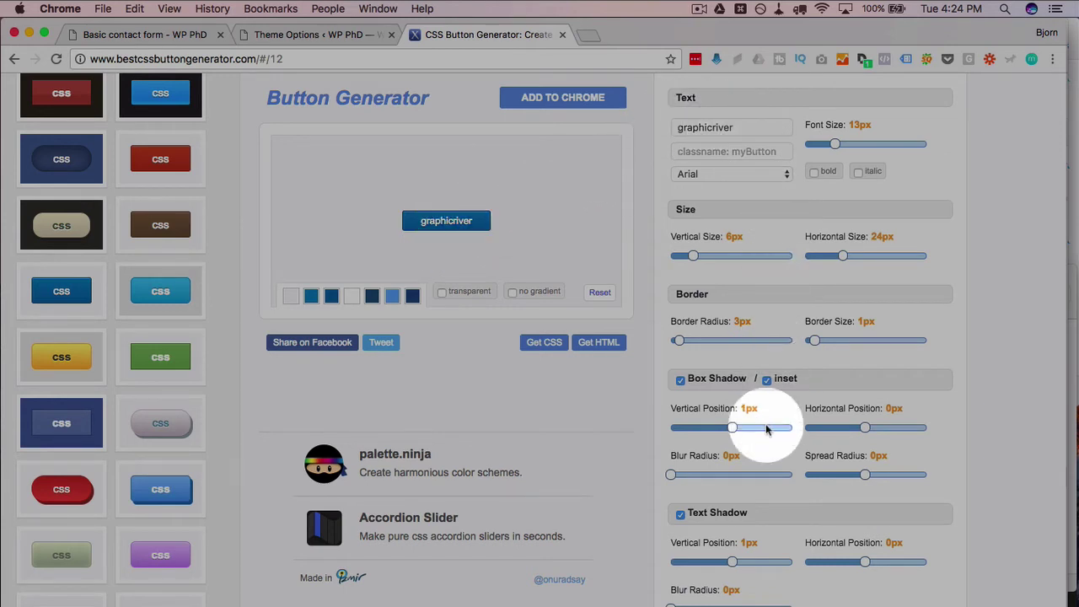
scroll(84, 362, "down", 8)
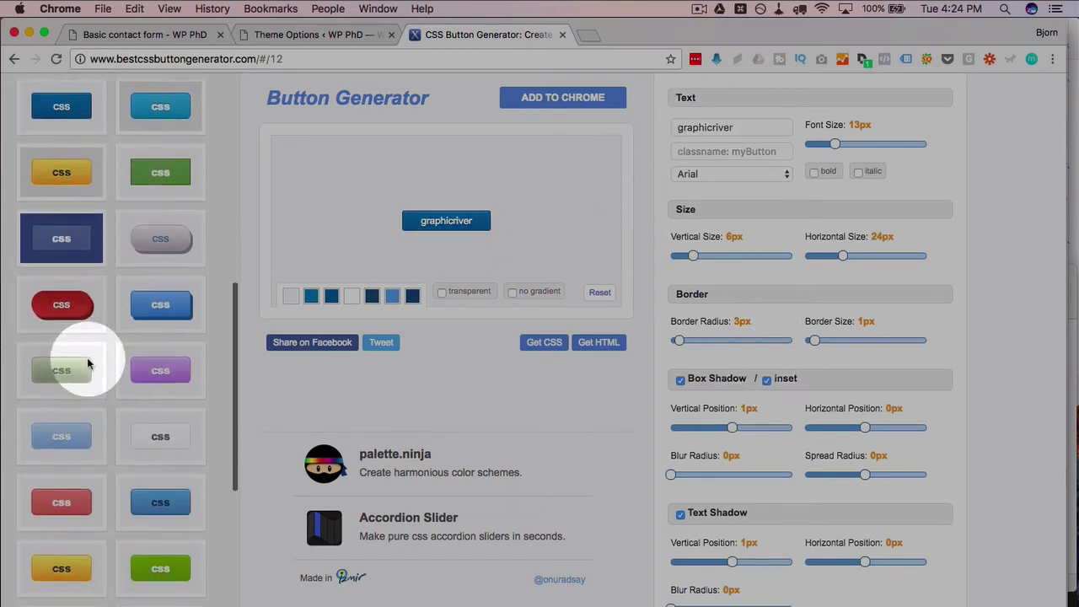
left_click(77, 217)
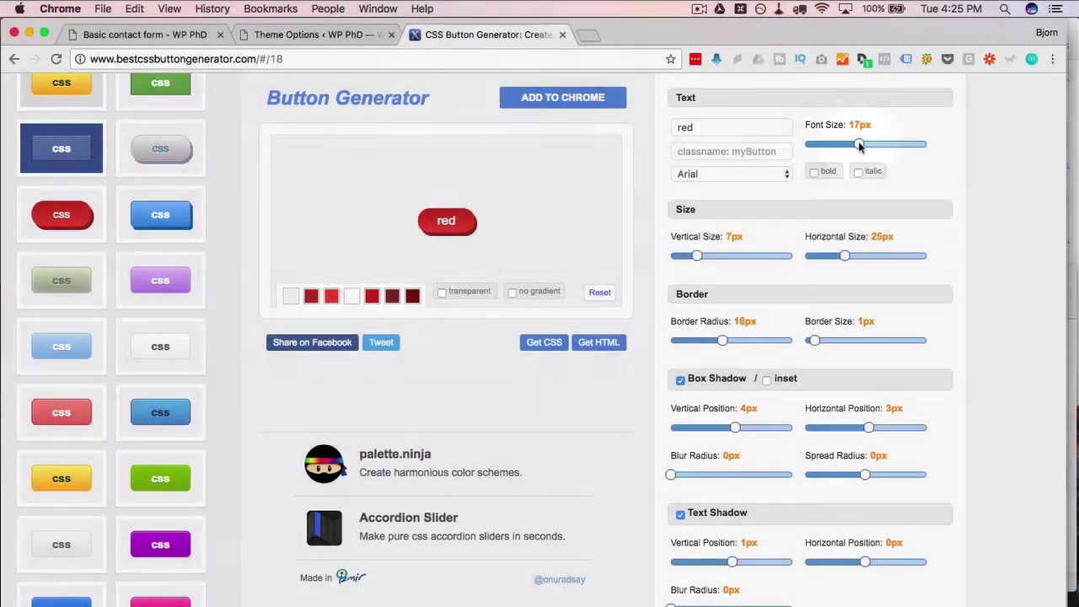
Raise the label font size to 24px and change the label text to 'green'.
left_click_drag(860, 144, 908, 145)
left_click(735, 127)
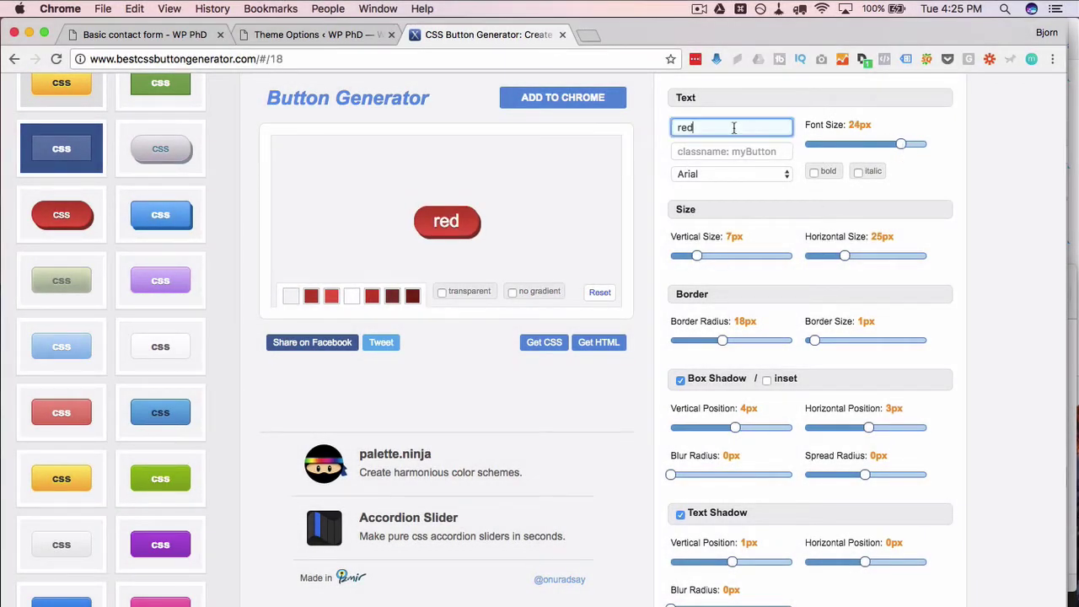
key("BackSpace")
key("BackSpace")
key("BackSpace")
type("green")
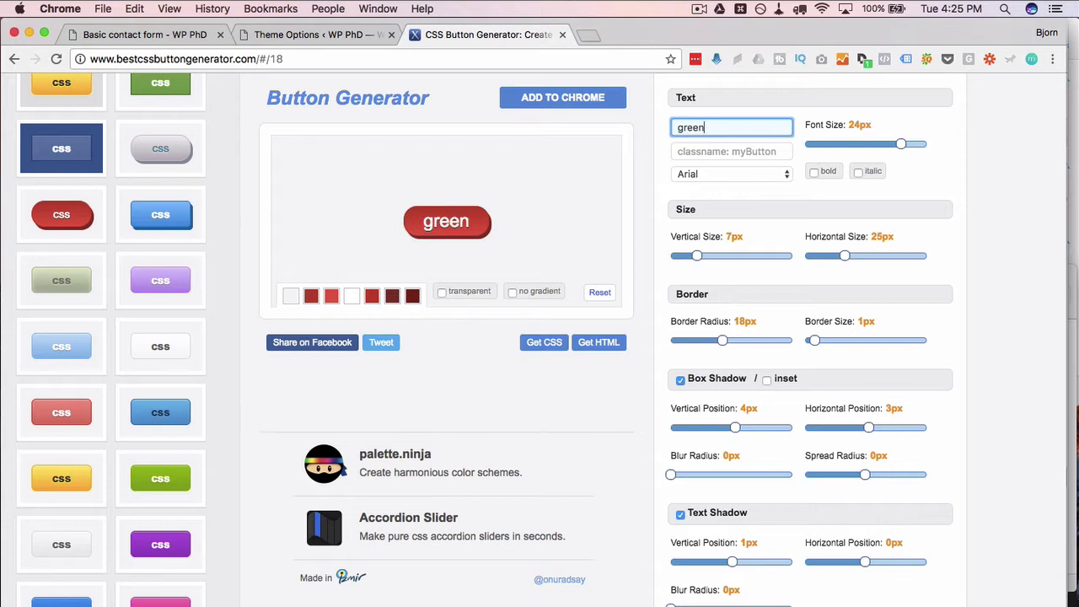
key("Tab")
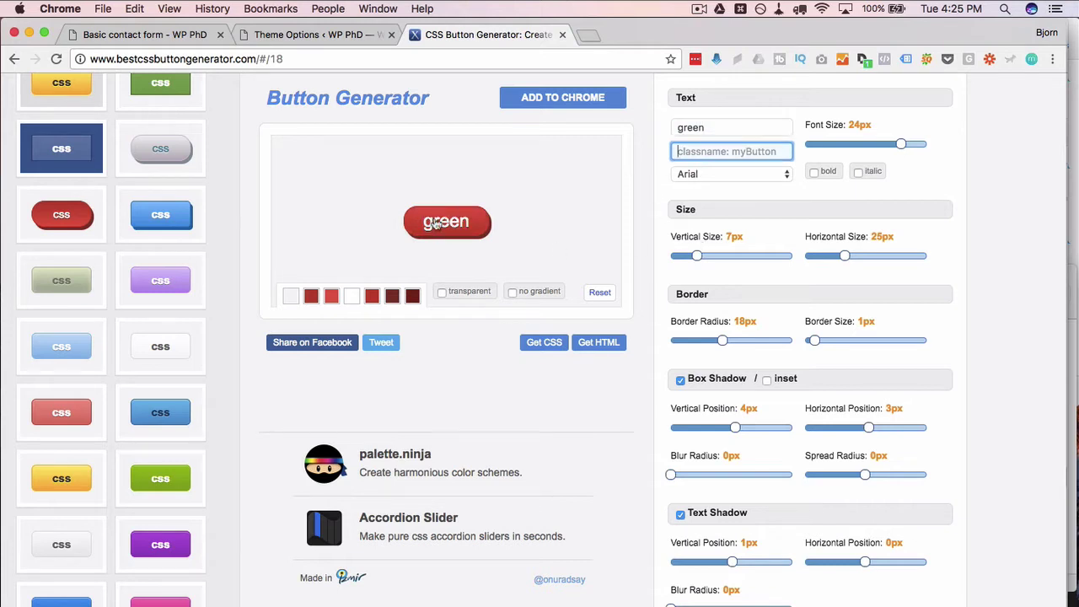
Set vertical size 24px, horizontal size 74px, bold label 'Send Message', and 8px shadow.
left_click_drag(697, 256, 761, 257)
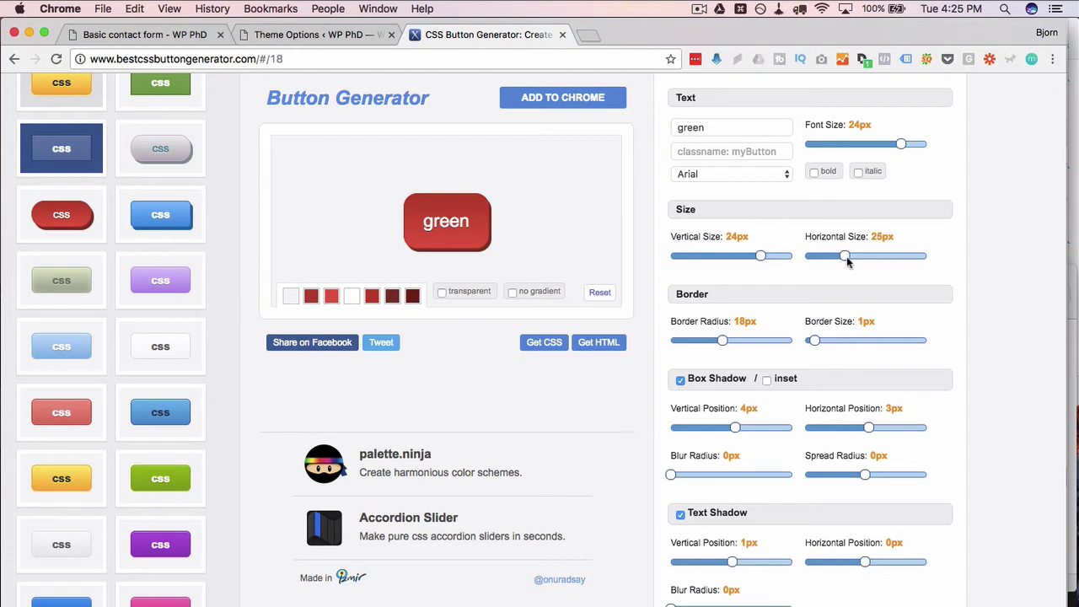
left_click_drag(845, 256, 927, 261)
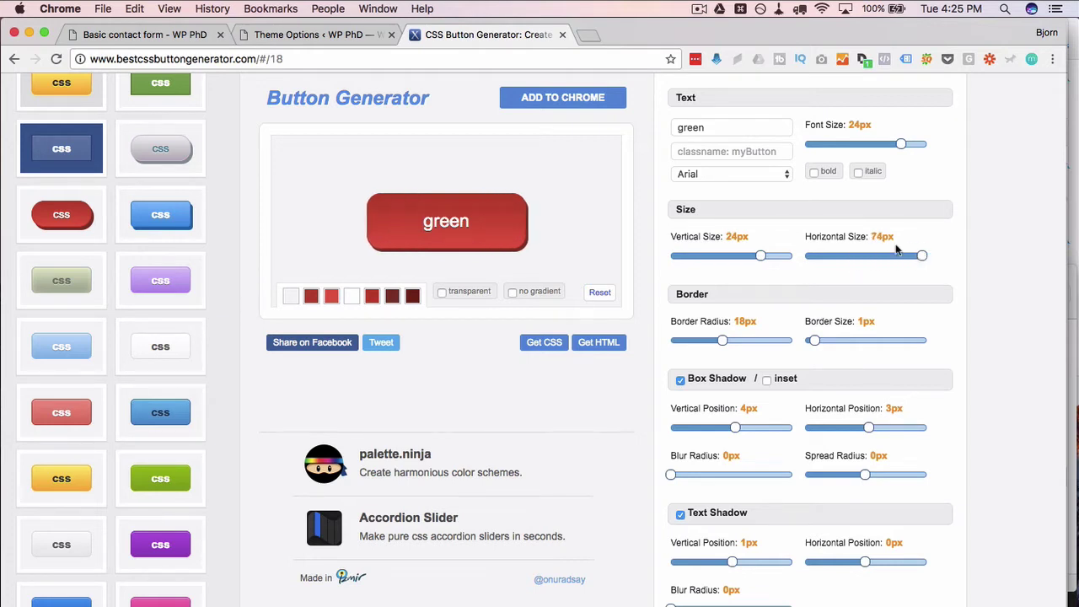
left_click(814, 173)
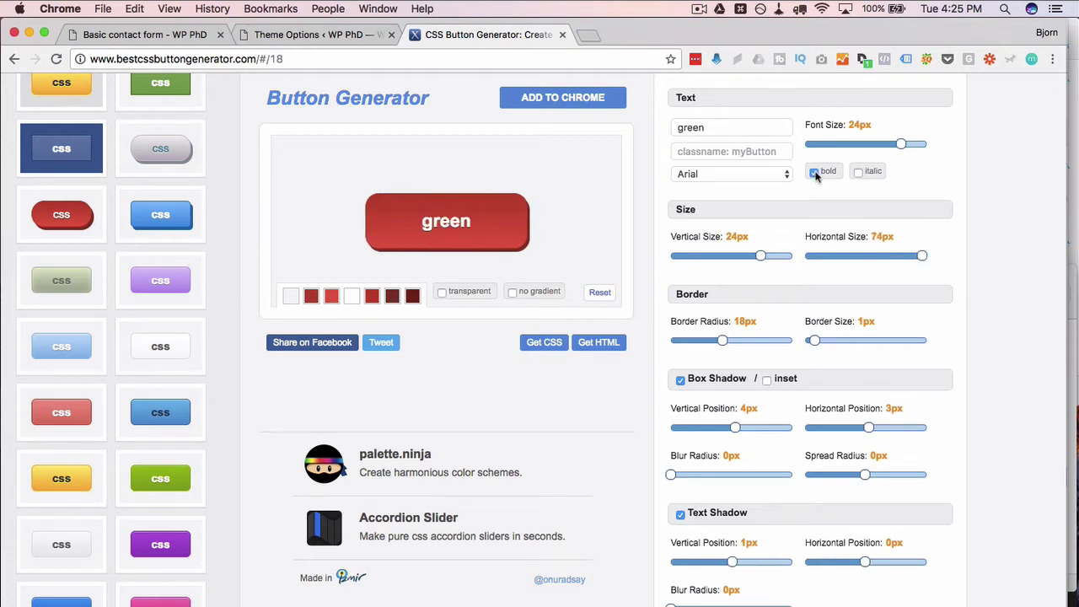
double_click(683, 129)
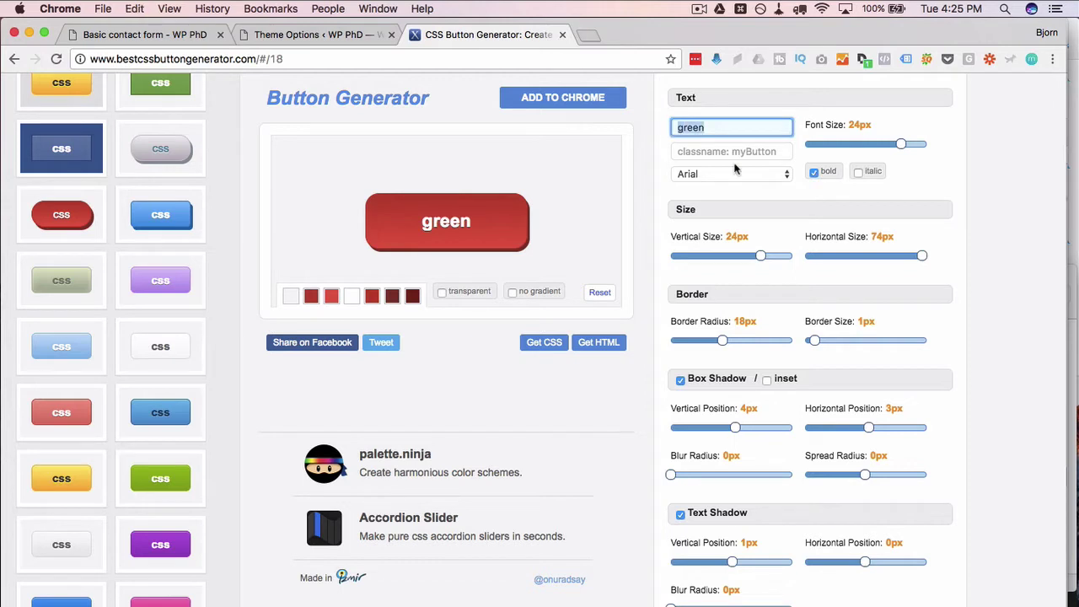
type("Send Message")
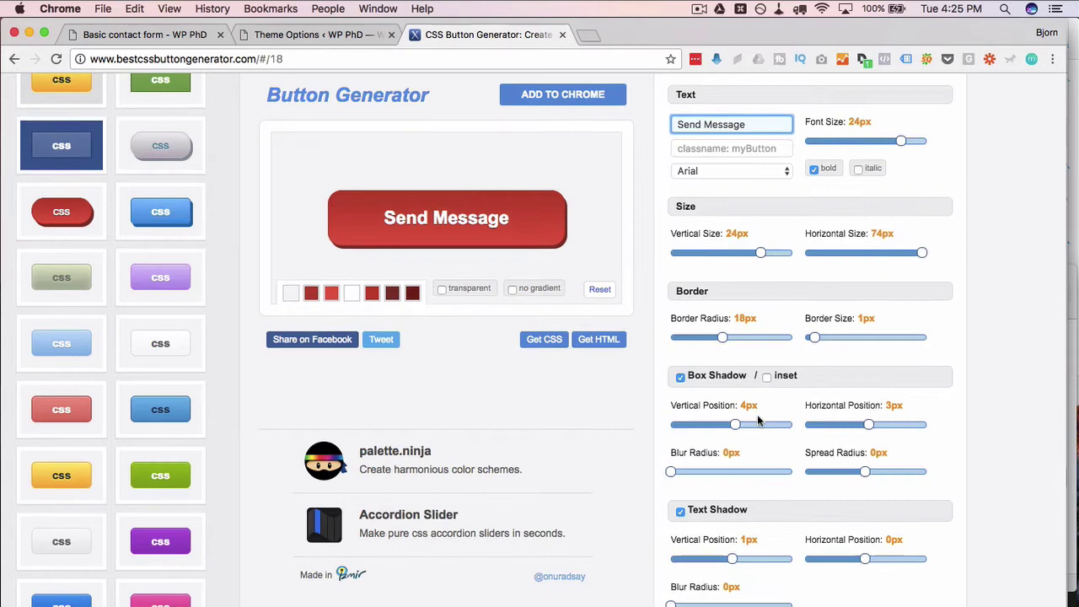
mouse_move(741, 431)
left_mouse_down()
mouse_move(776, 430)
mouse_move(741, 433)
left_mouse_up()
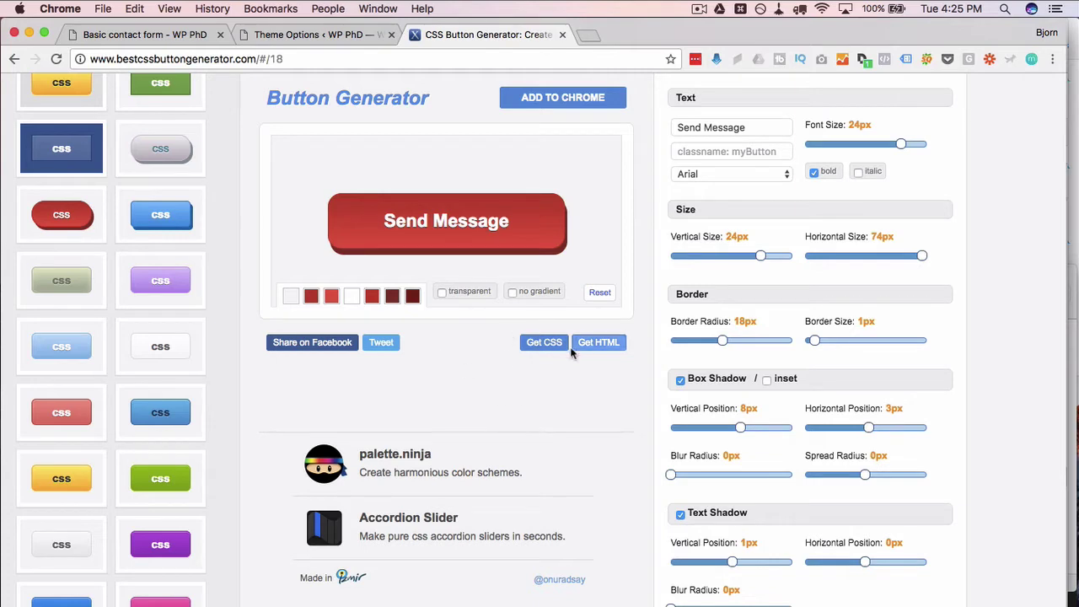
Test the preview button's pressed look and display the generated code.
left_click(419, 245)
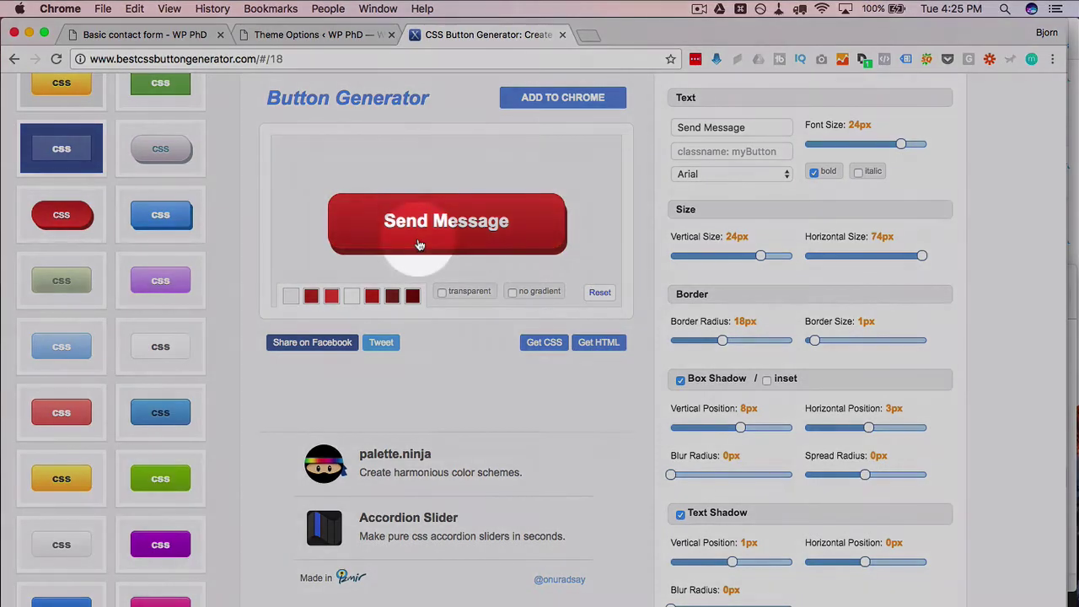
left_click(506, 247)
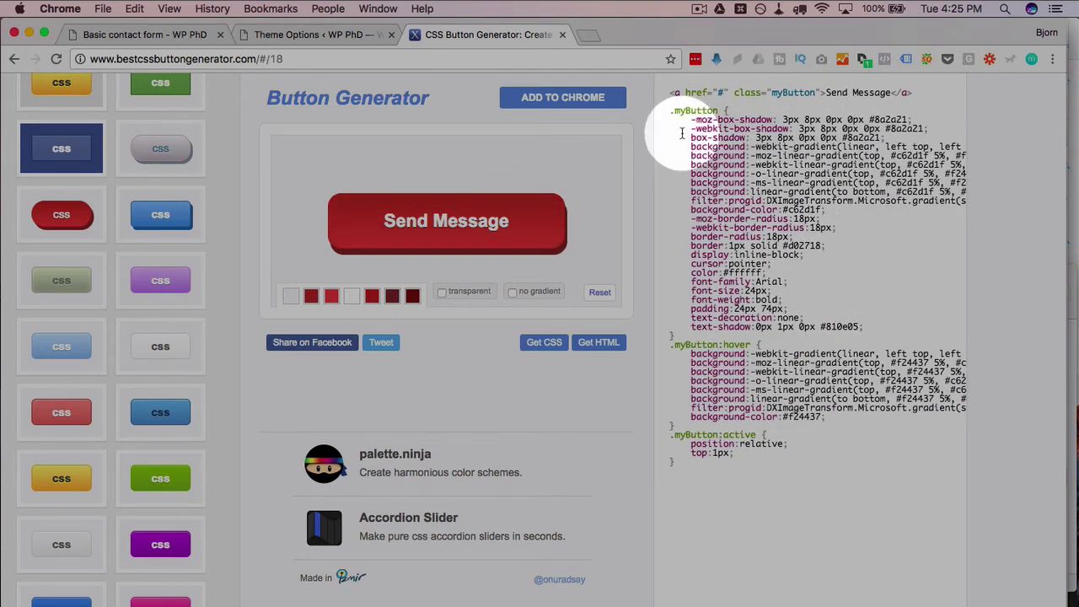
left_click_drag(671, 93, 928, 90)
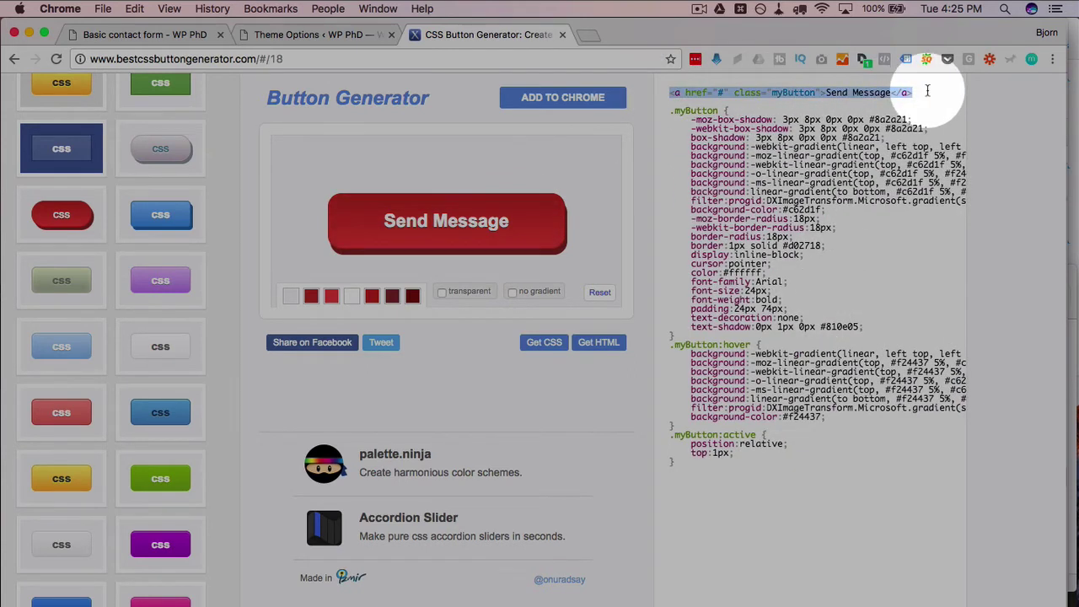
left_click(746, 90)
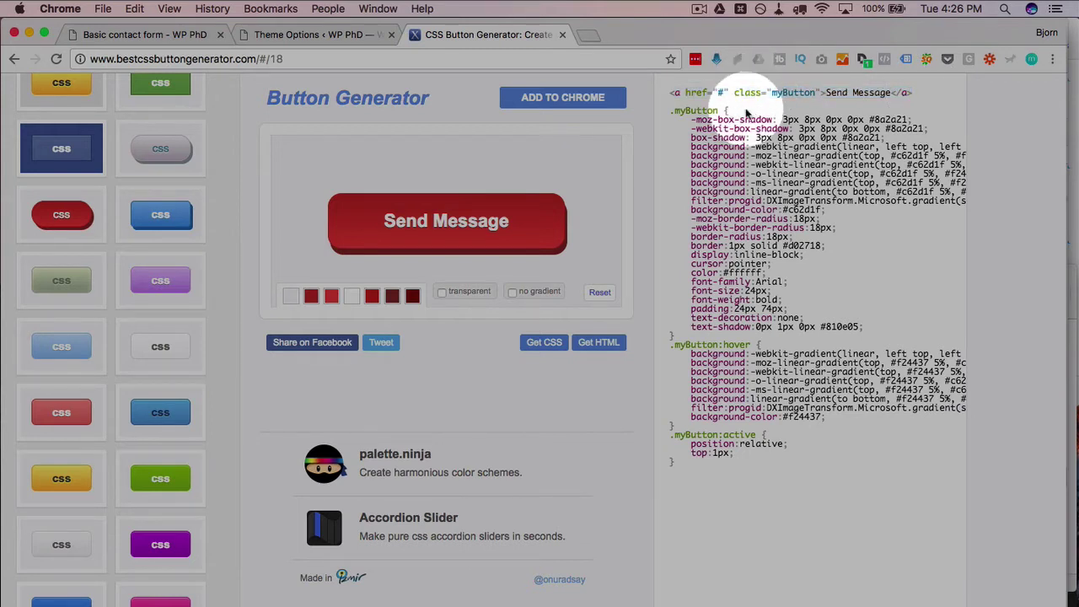
Copy the CSS rules from .myButton onward and go to Divi Theme Options.
key("super+a")
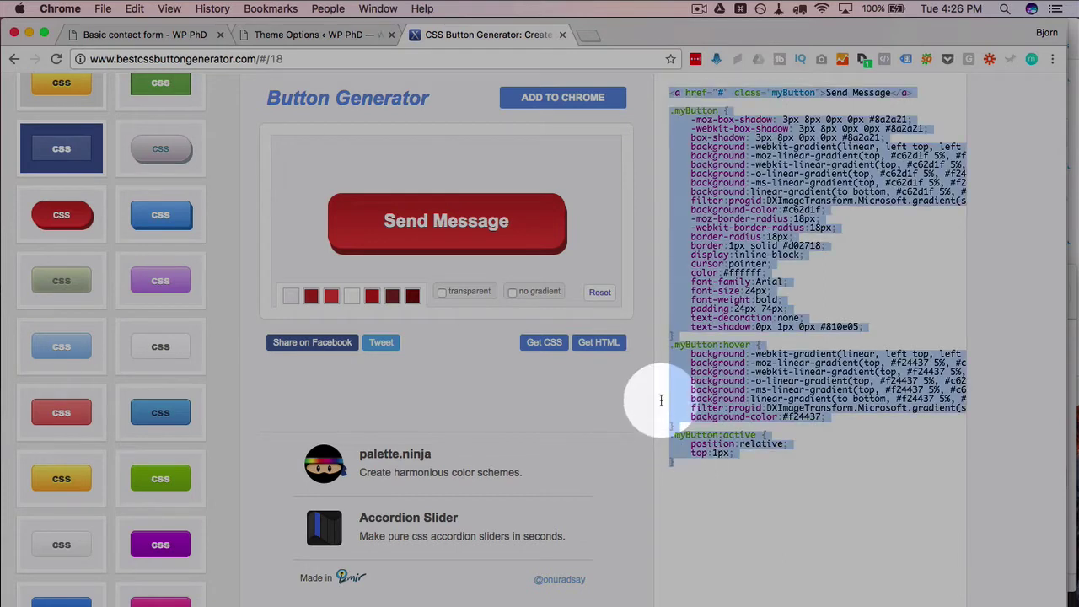
left_click_drag(661, 400, 672, 111)
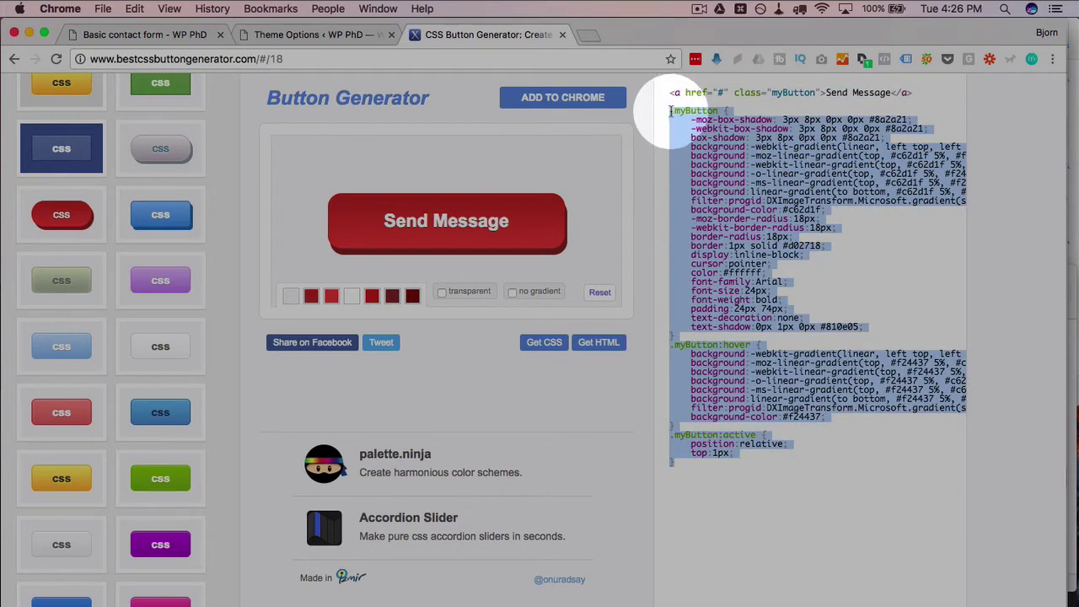
right_click(691, 138)
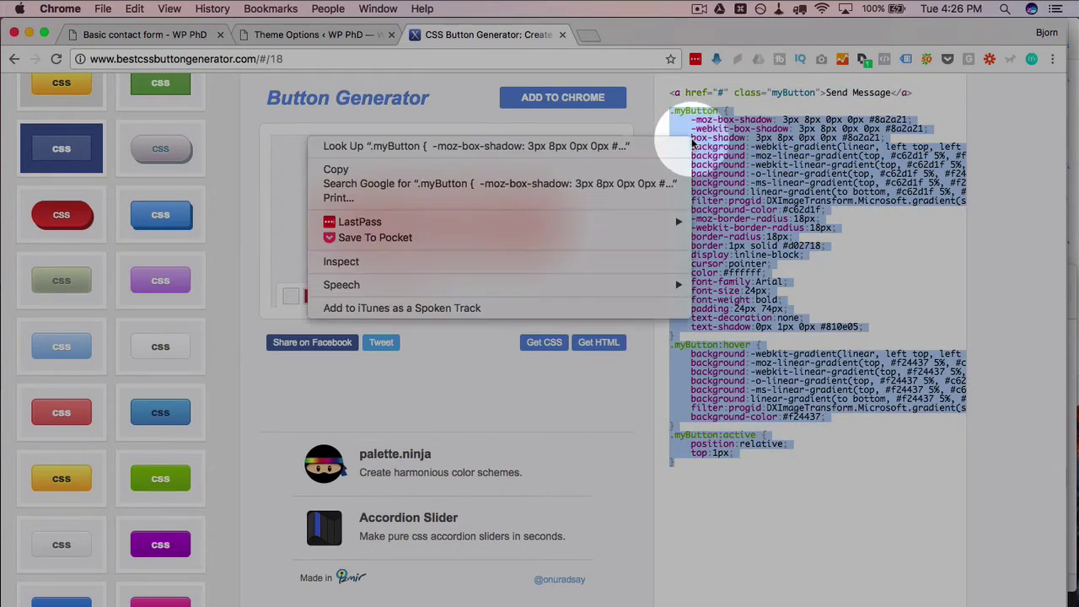
left_click(655, 170)
left_click(250, 34)
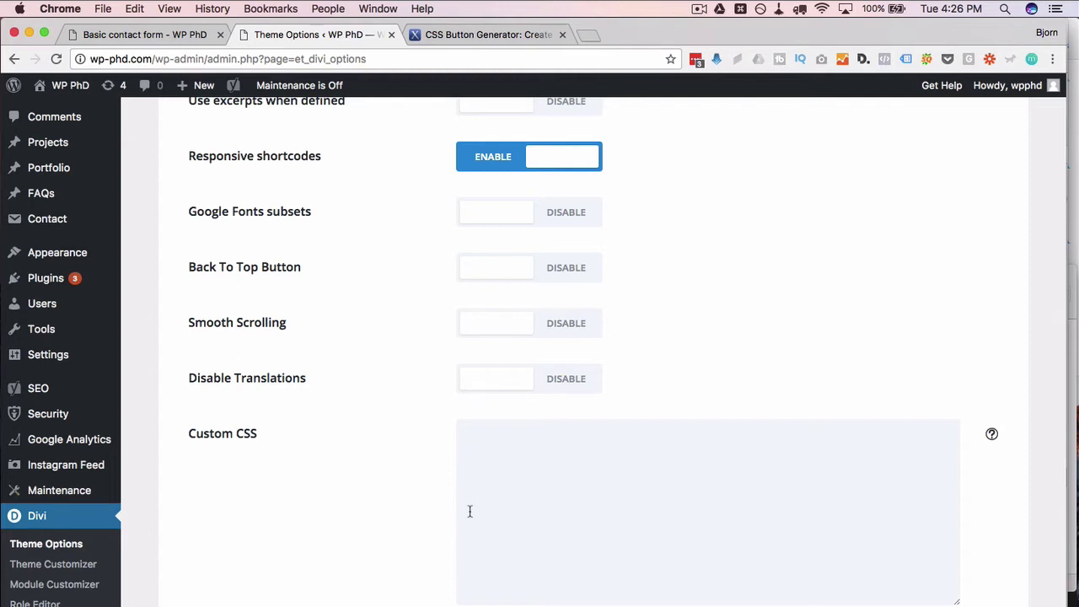
Paste the button CSS into Custom CSS and change the first .myButton selector to input[type=submit].
left_click(521, 493)
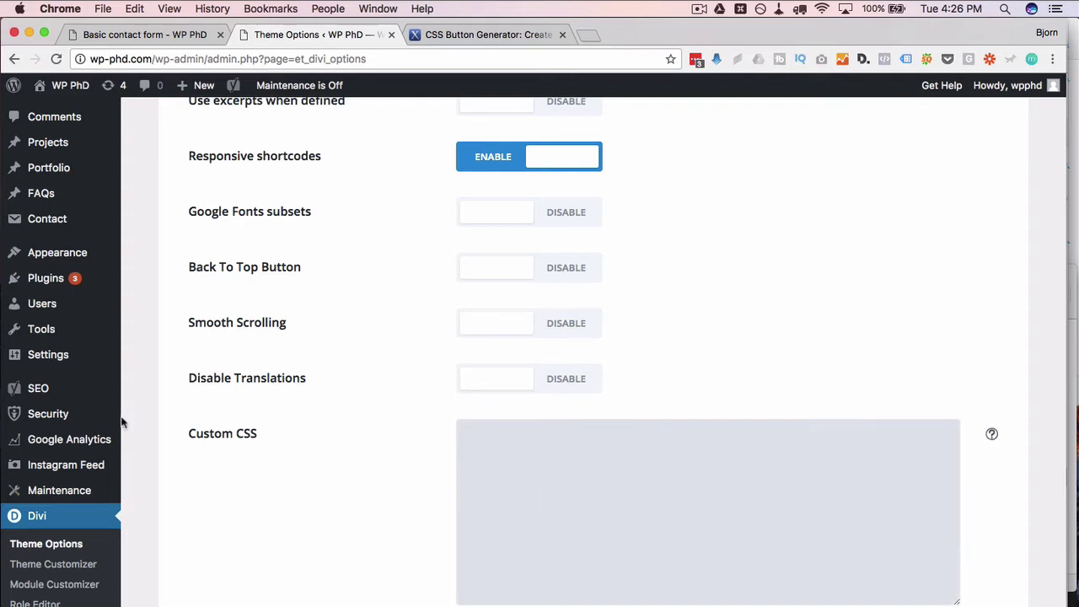
right_click(532, 478)
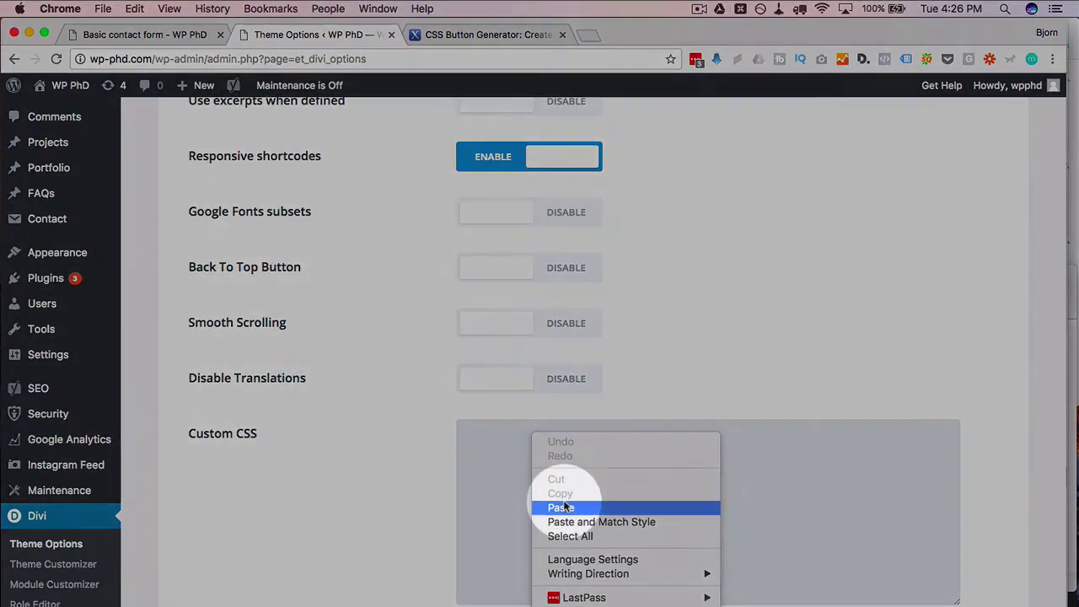
left_click(535, 504)
scroll(564, 540, "up", 8)
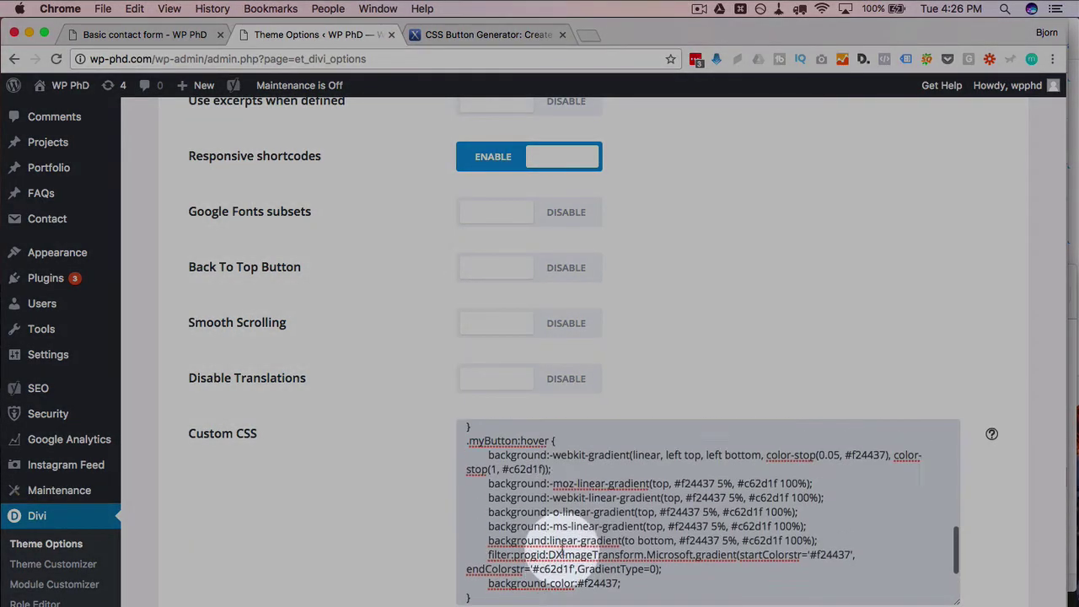
scroll(563, 546, "up", 6)
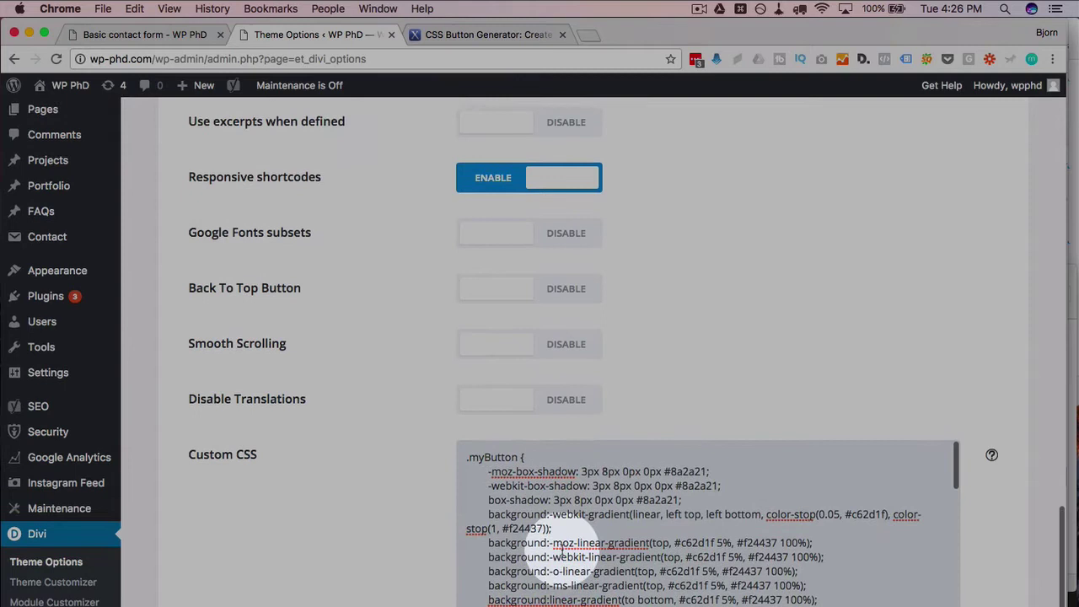
left_click(515, 456)
left_click_drag(515, 455, 459, 455)
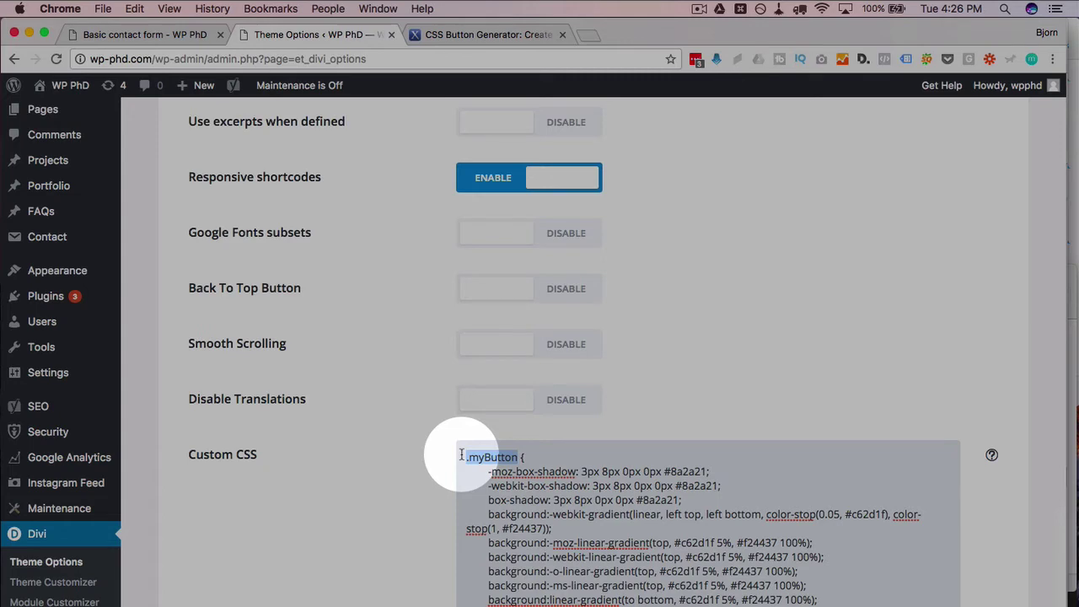
type("input")
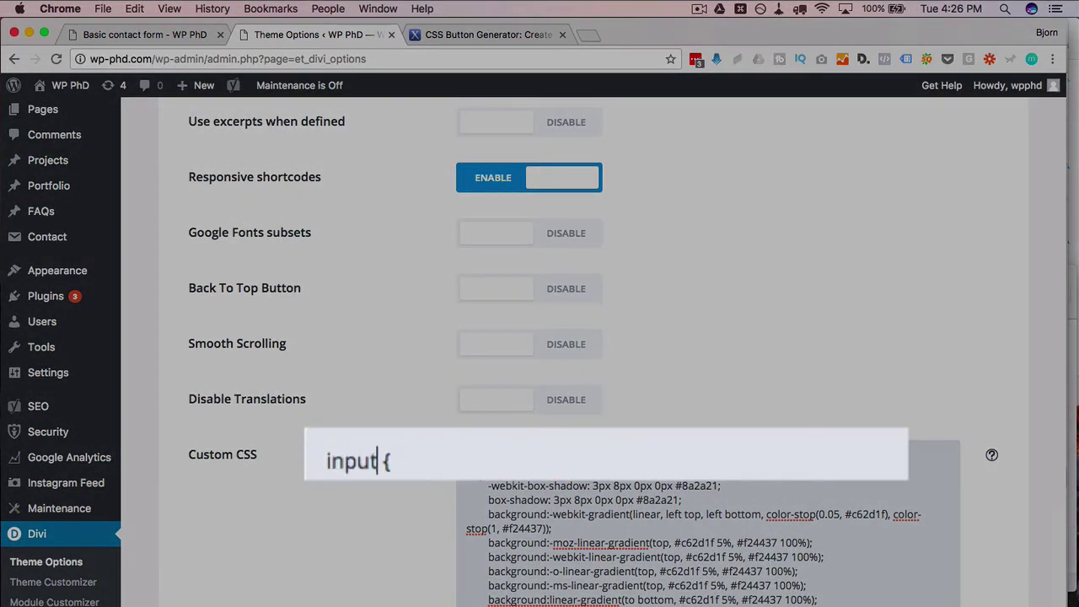
type("[")
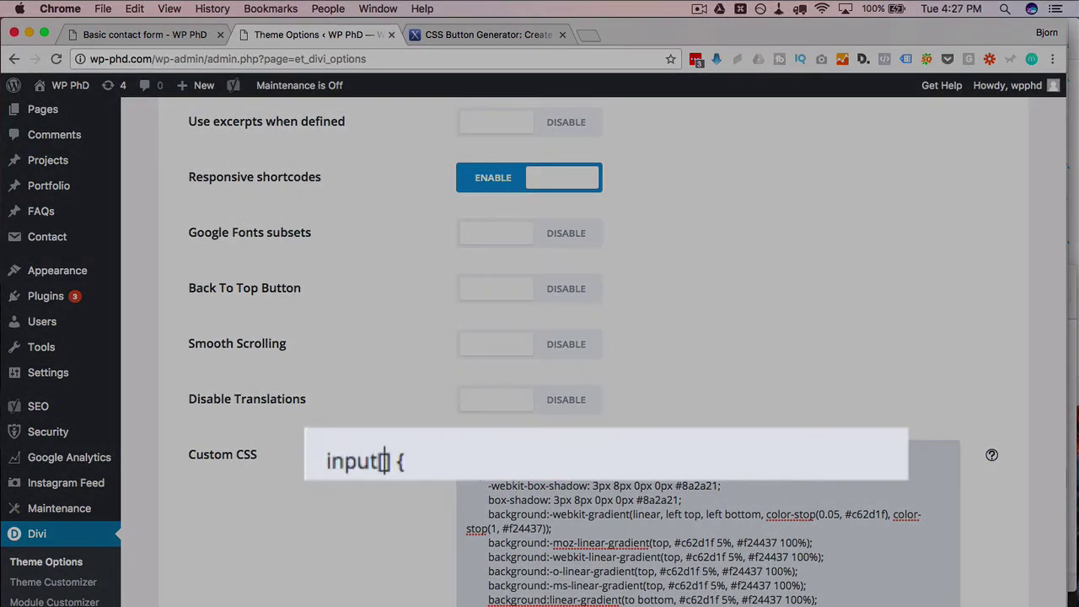
type("type=submit")
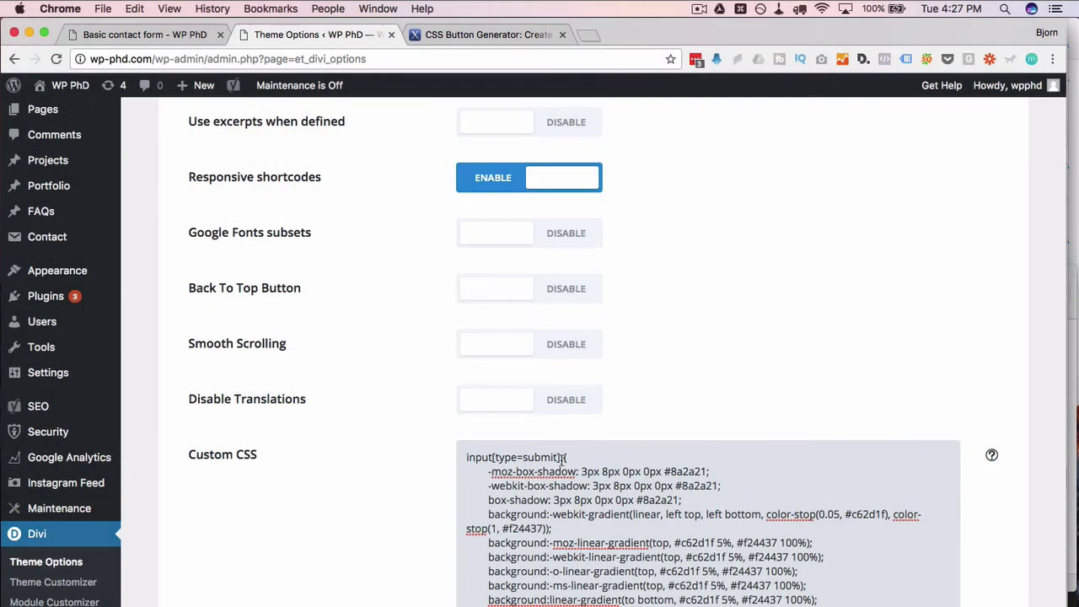
Replace .myButton in the :hover and :active rules with input[type=submit].
left_click_drag(560, 457, 463, 453)
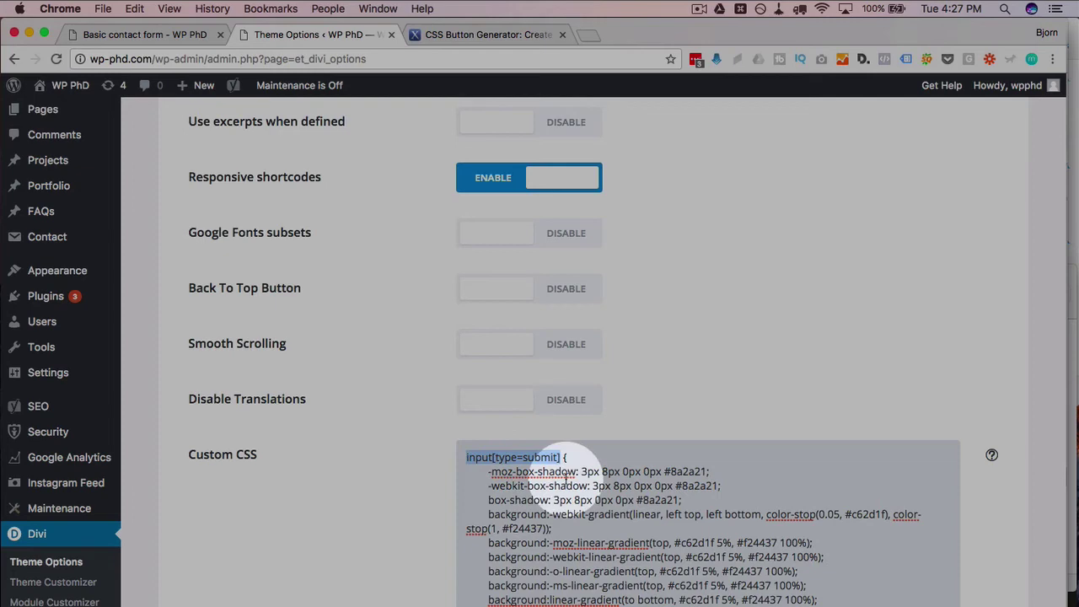
scroll(485, 468, "down", 10)
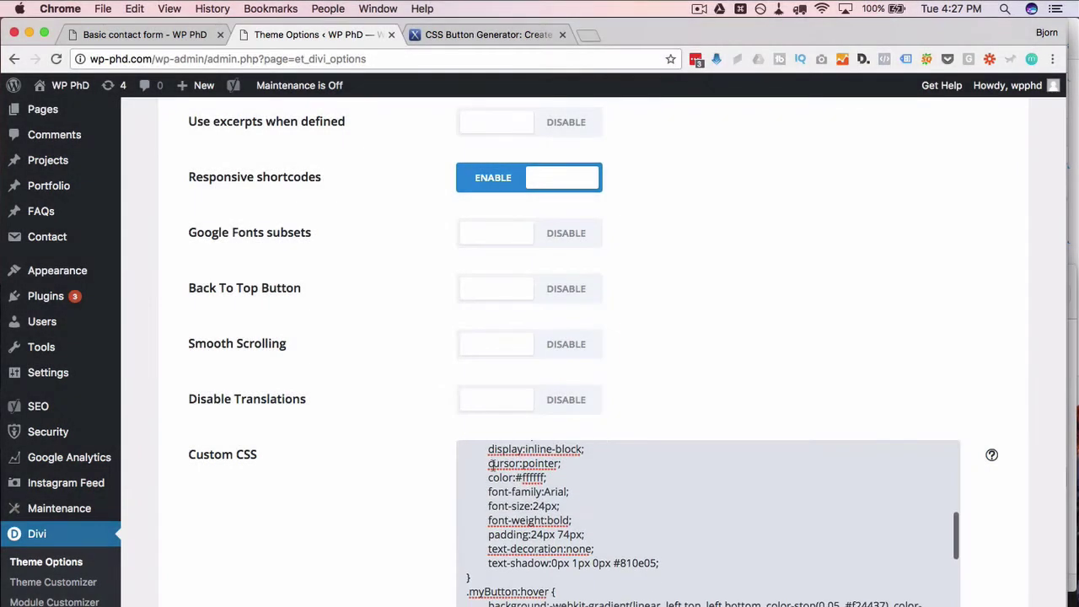
scroll(492, 466, "down", 3)
left_click(512, 483)
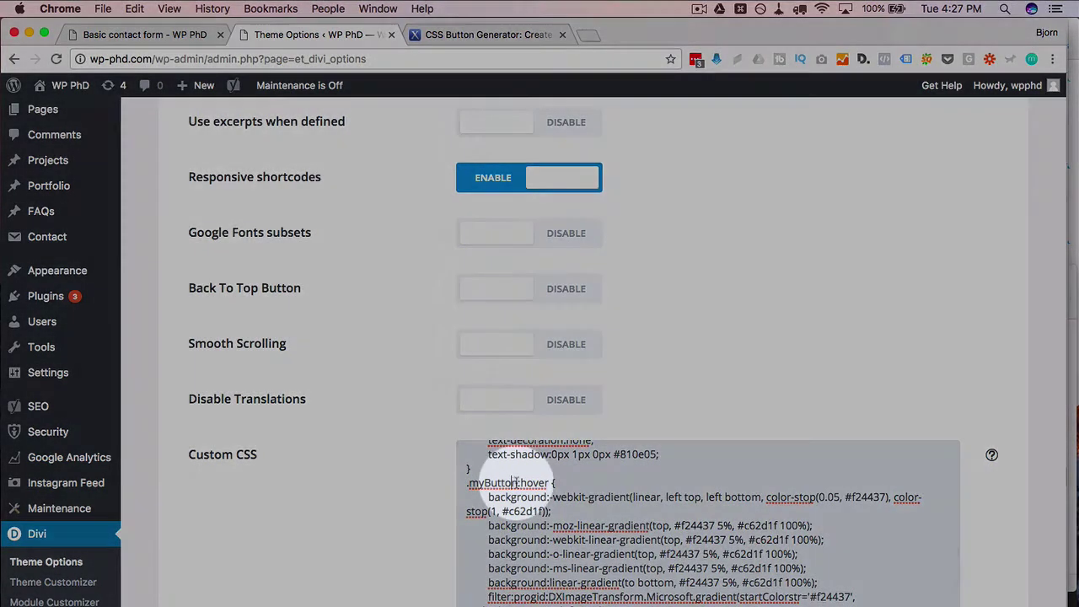
left_click_drag(511, 483, 467, 484)
key("super+v")
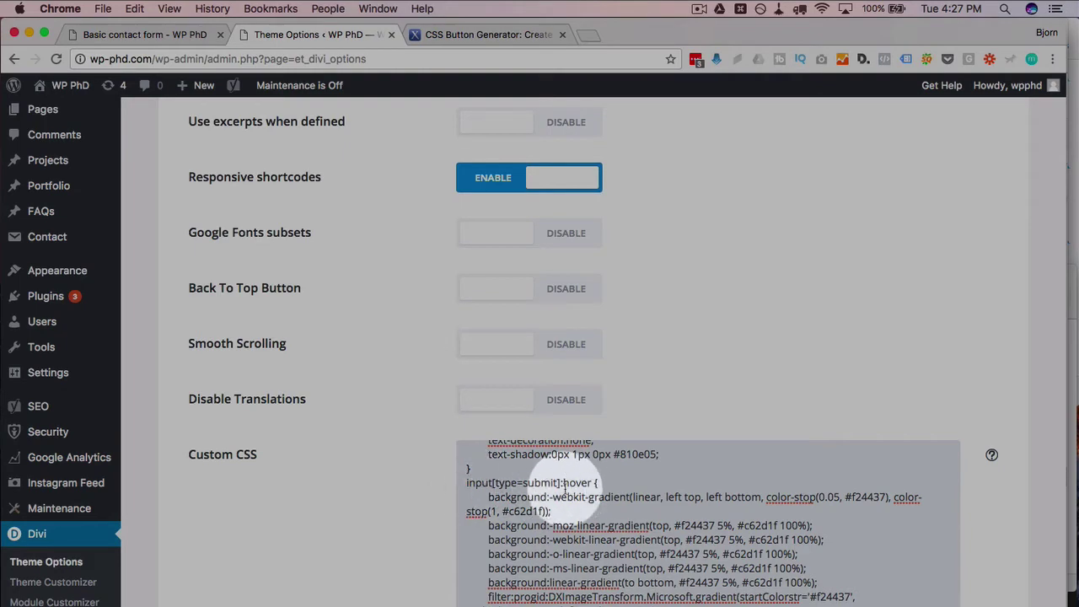
scroll(485, 504, "down", 3)
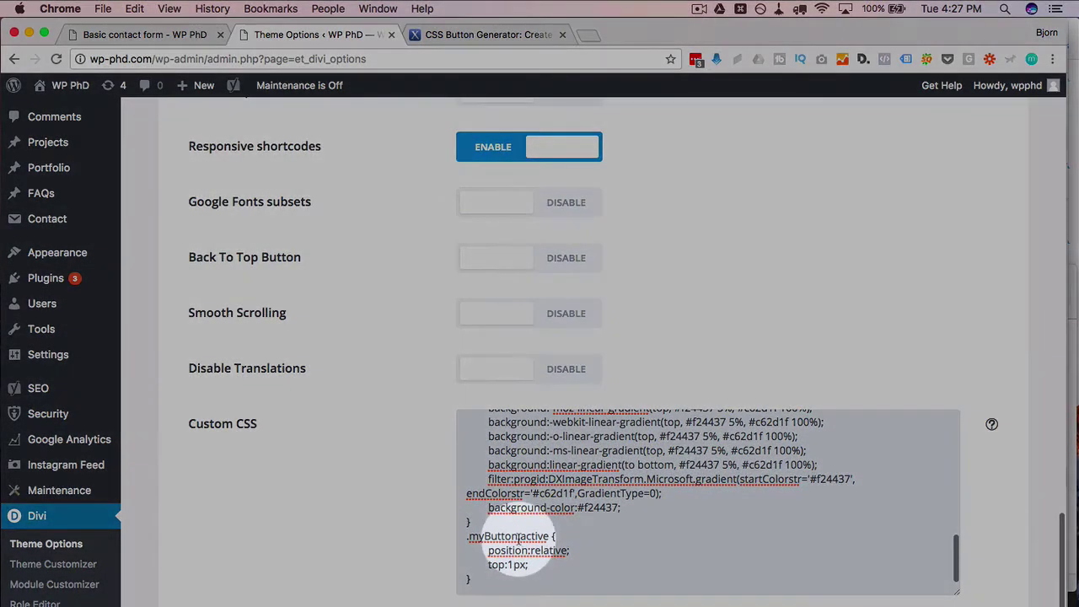
left_click_drag(521, 539, 465, 539)
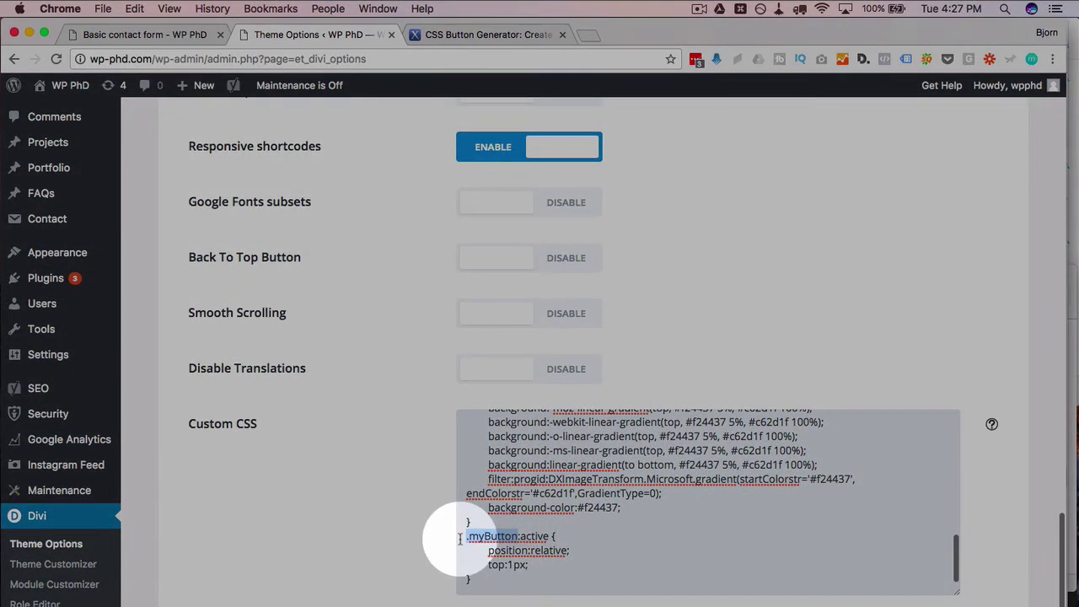
key("super+v")
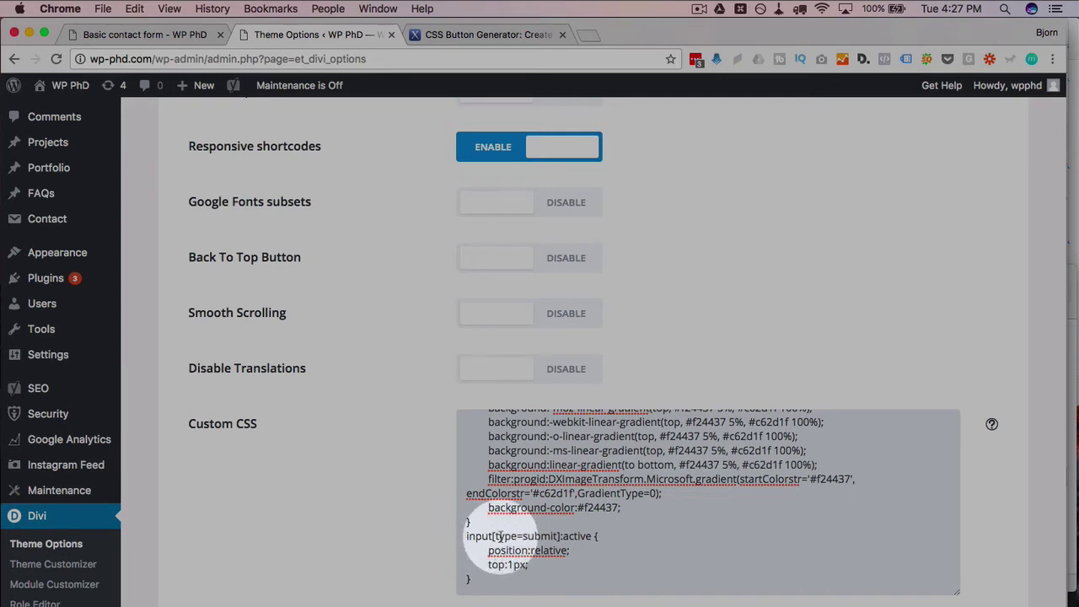
scroll(361, 539, "down", 2)
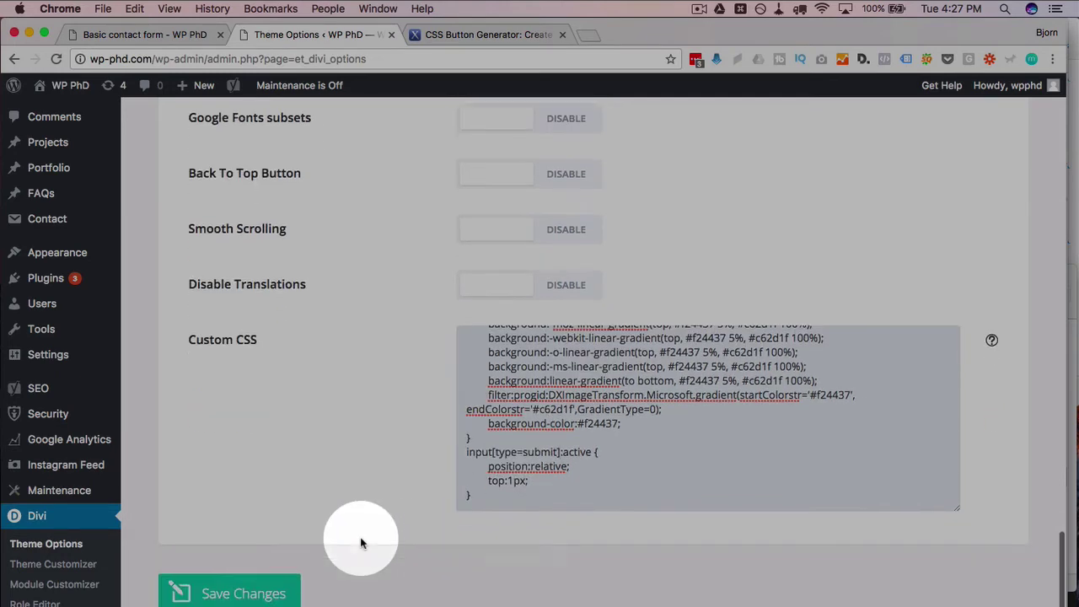
Save the Divi theme options and reload the Basic contact form page to see the red button.
left_click(221, 599)
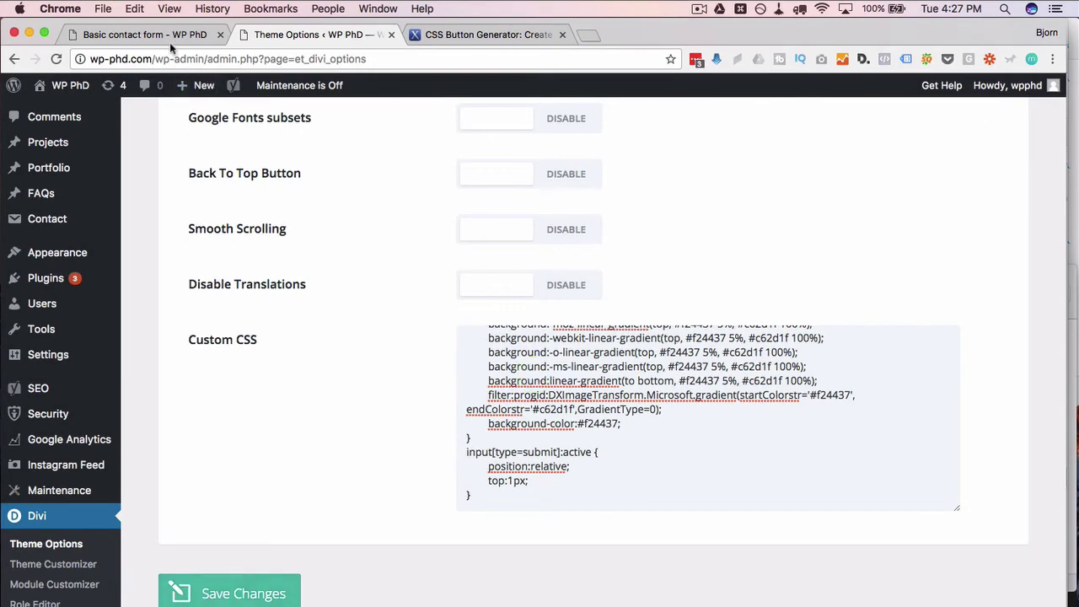
left_click(170, 38)
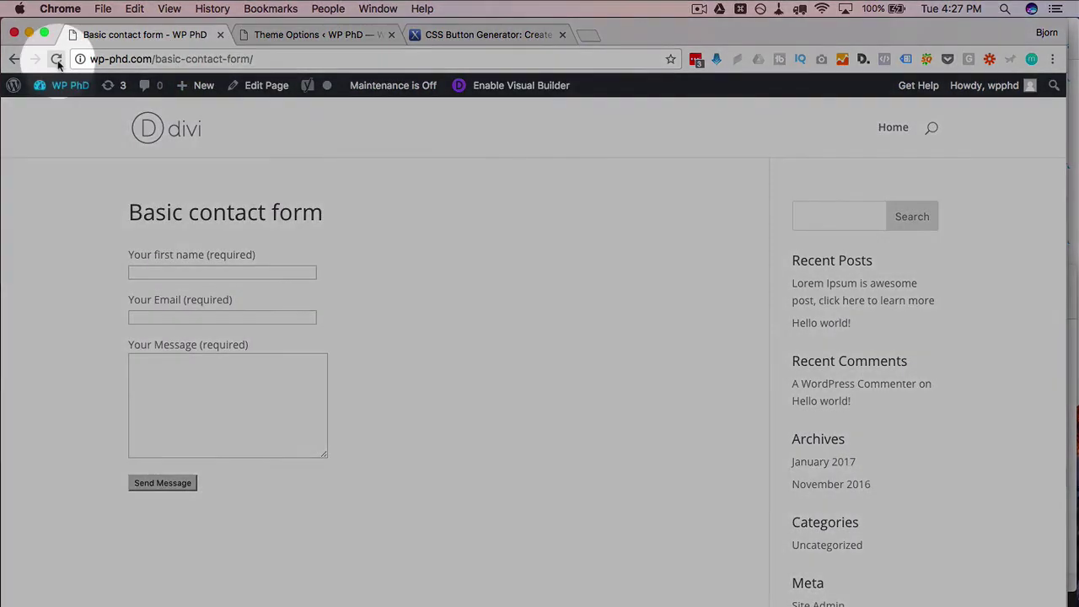
left_click(56, 60)
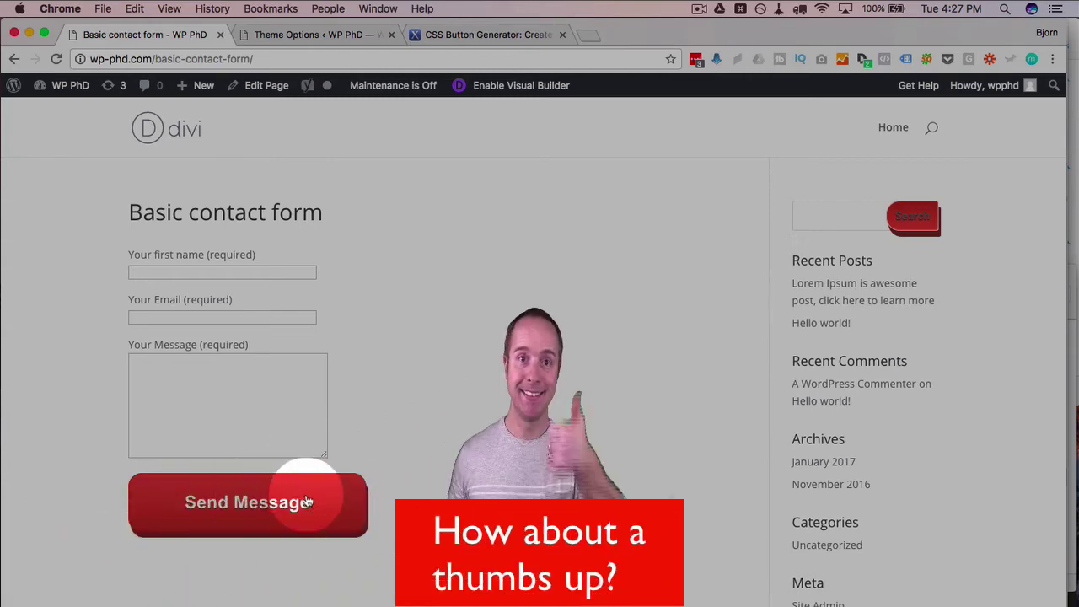
Glance back at the CSS Button Generator style settings, then return to the Basic contact form page.
left_click(485, 35)
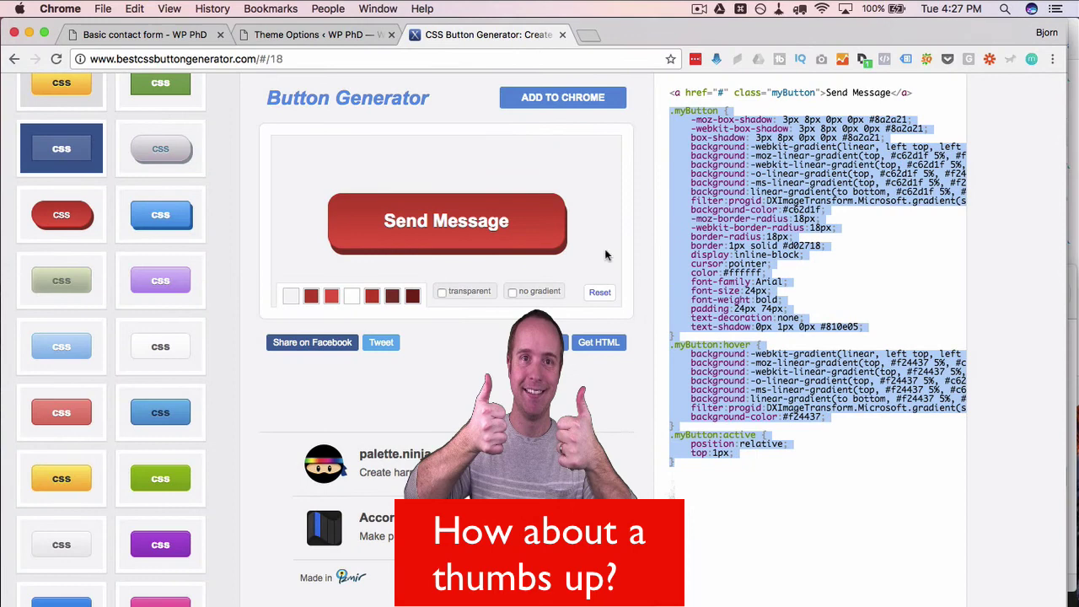
left_click(464, 241)
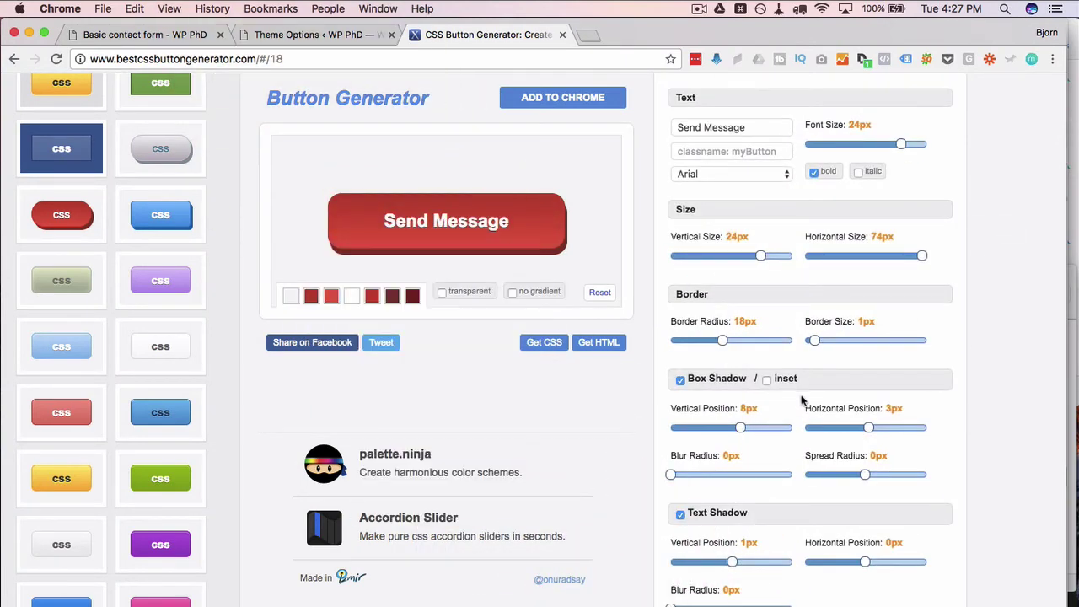
scroll(191, 456, "down", 8)
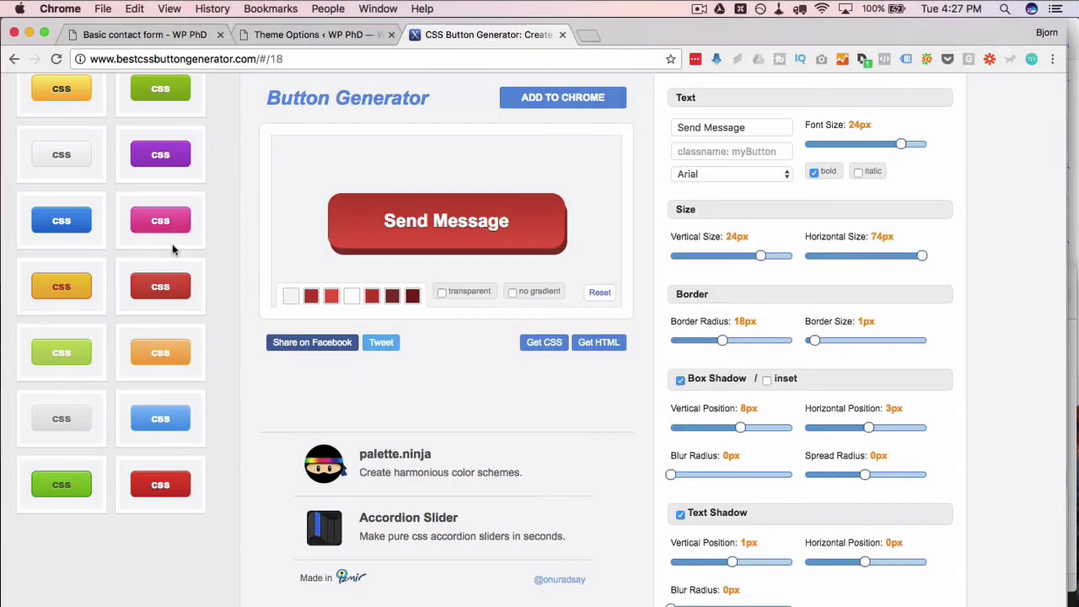
left_click(151, 36)
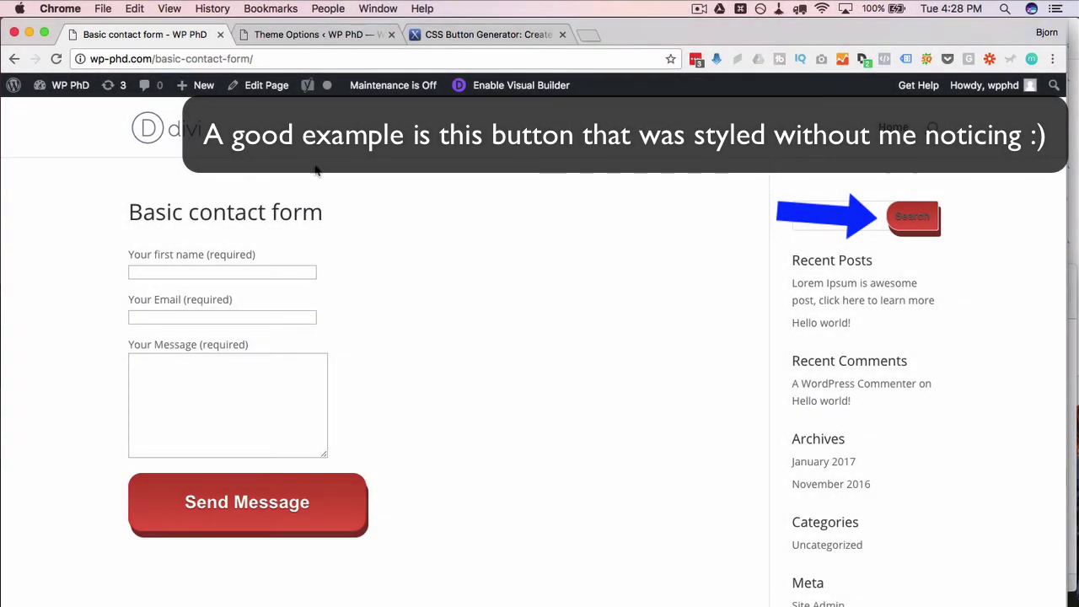
Wrap the Basic contact form markup in <div class="form1"> … </div> and save the form.
left_click(284, 34)
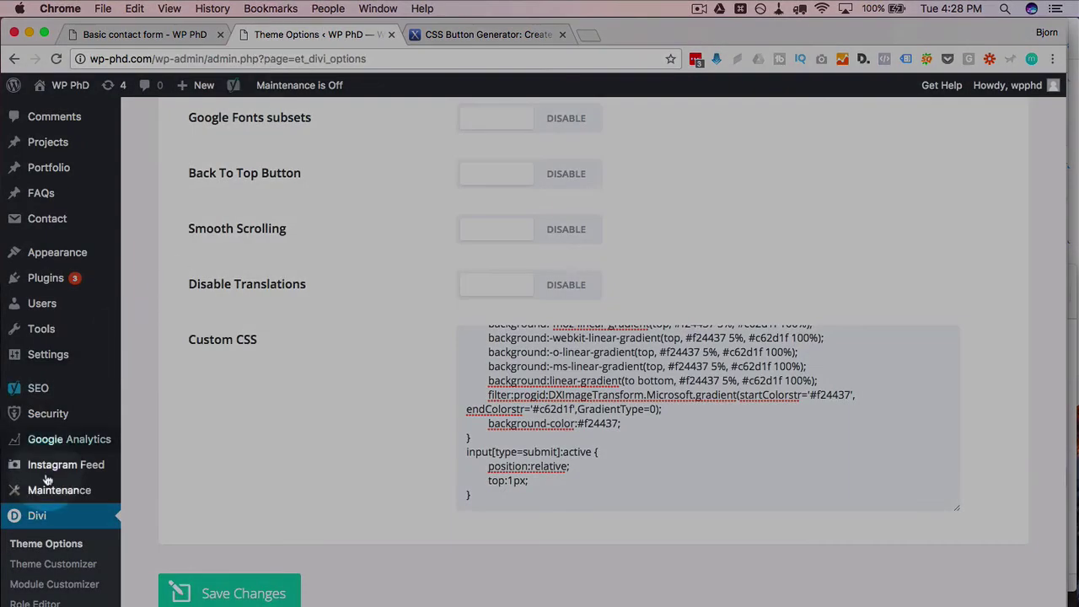
scroll(73, 212, "up", 2)
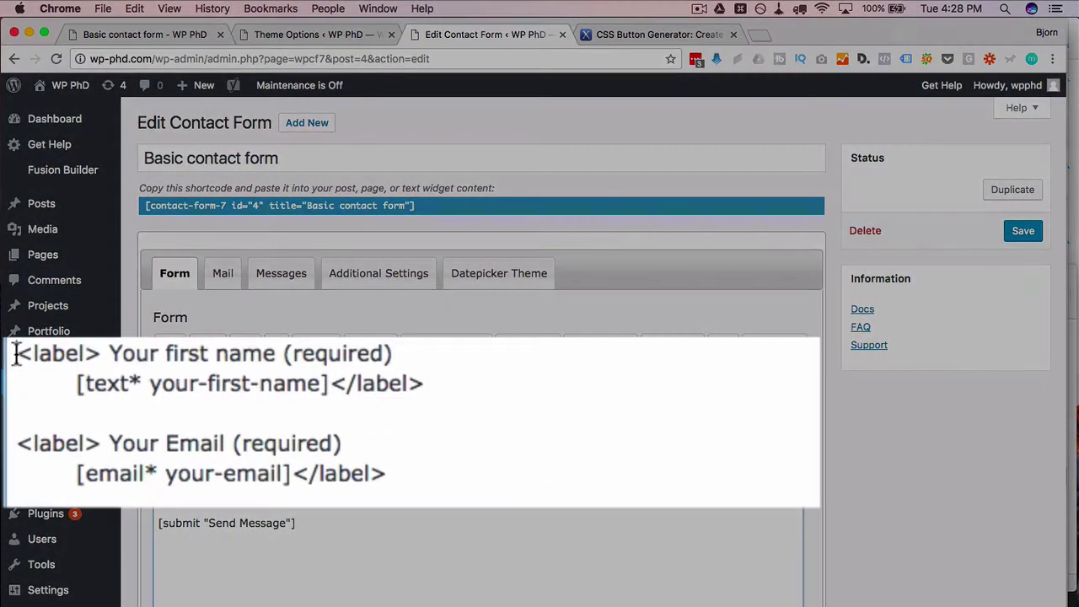
type("<")
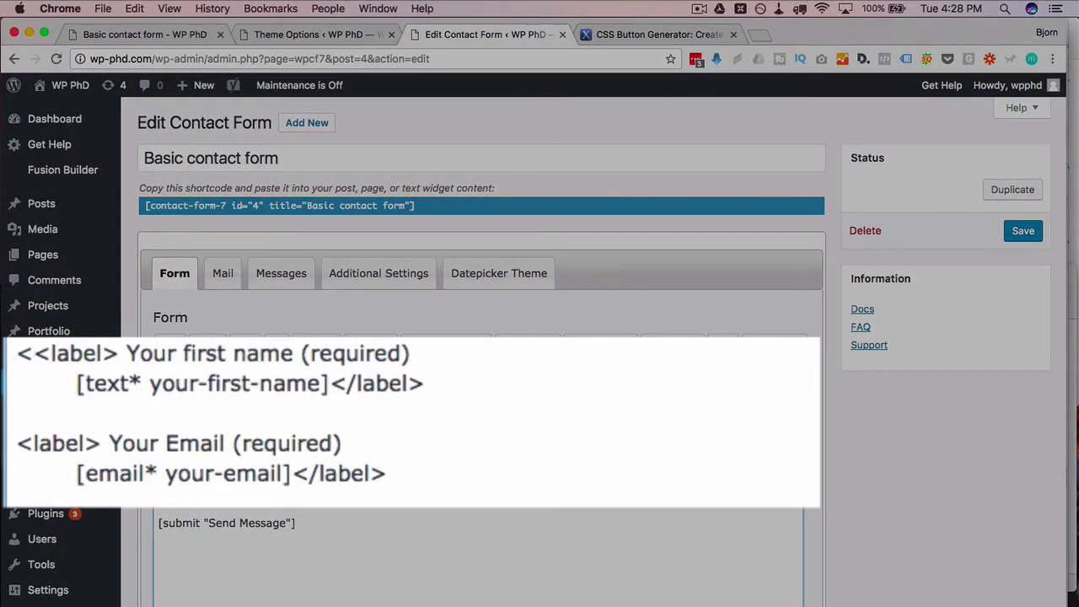
type("div cla")
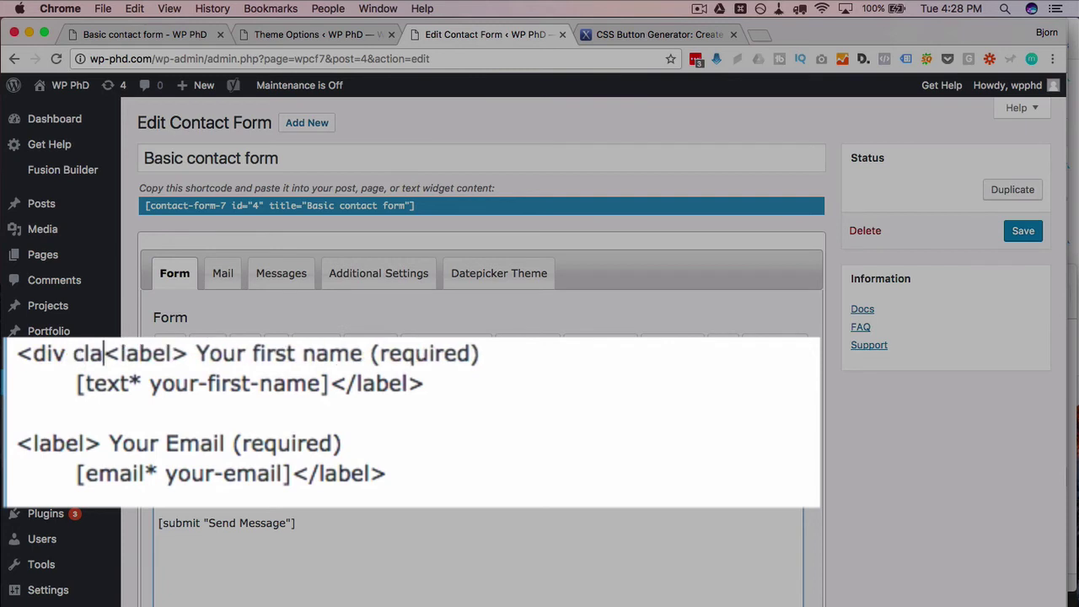
type("ss=\"\">")
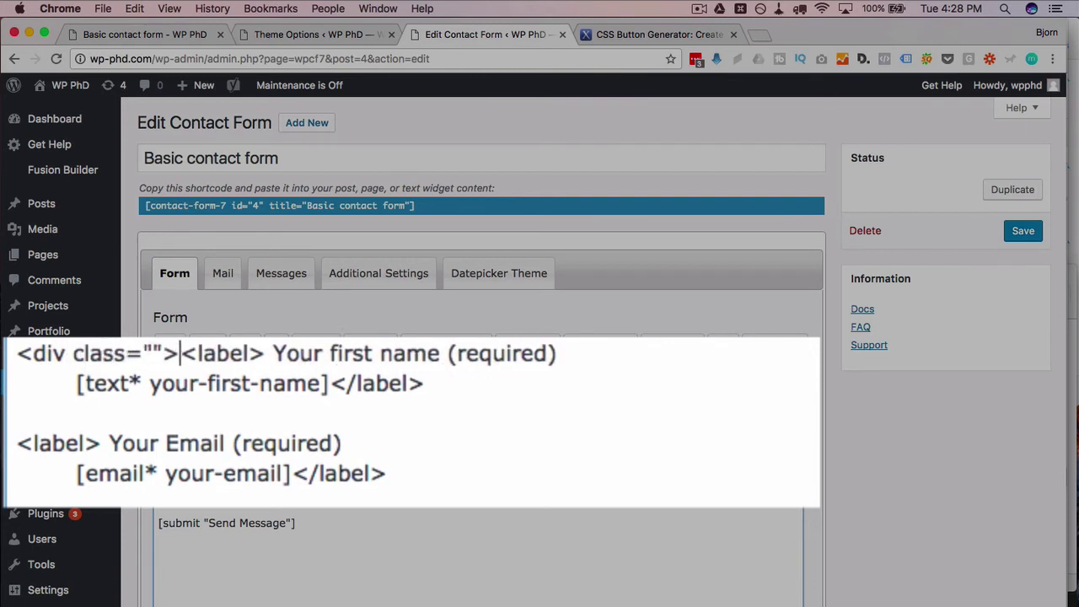
key("Return")
type("form1\">")
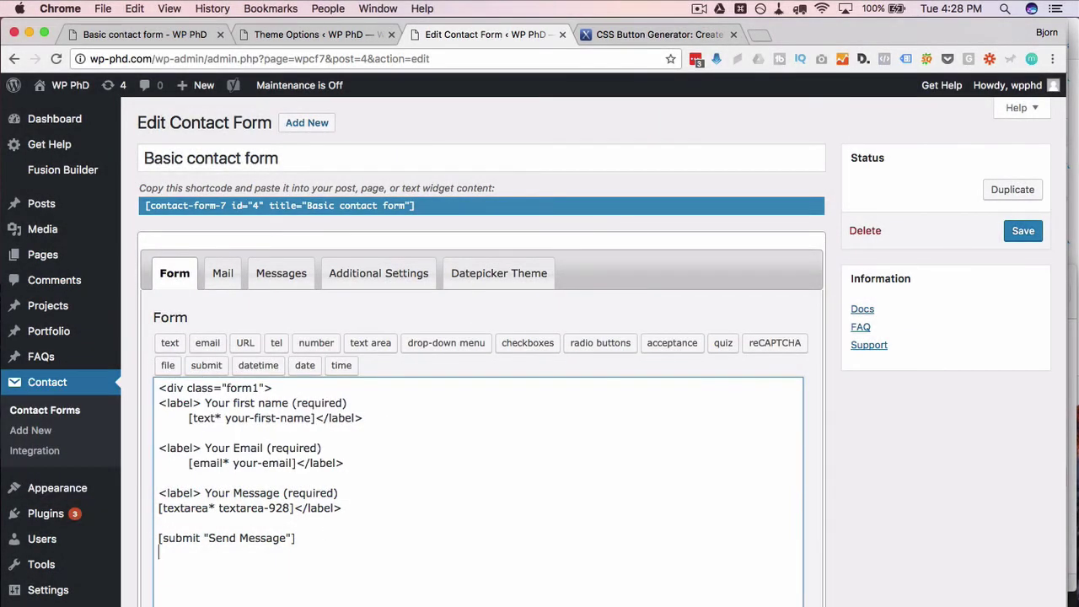
type("/div>")
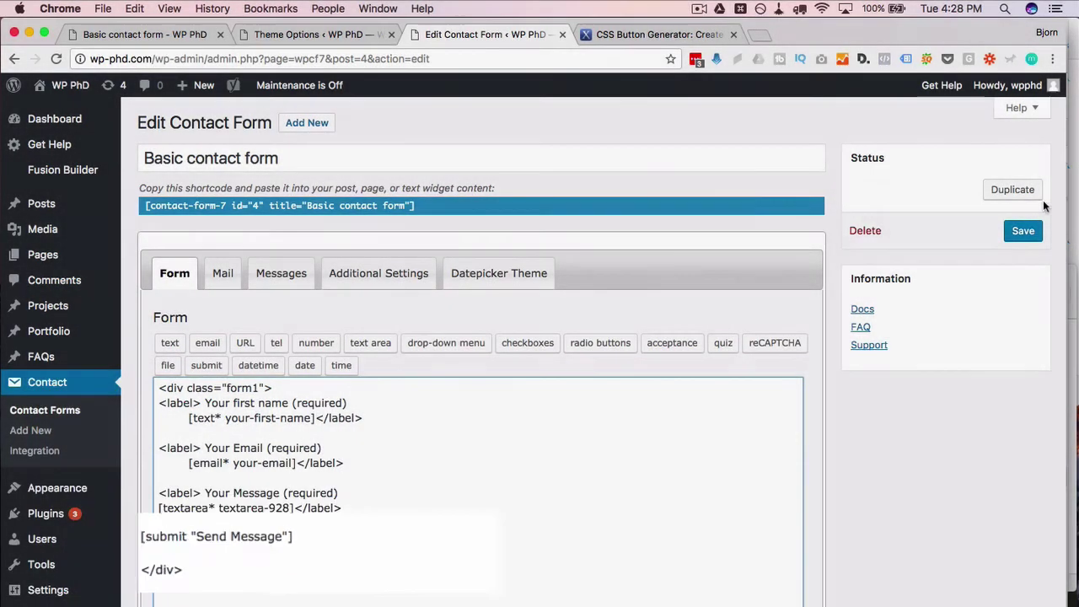
left_click(1023, 230)
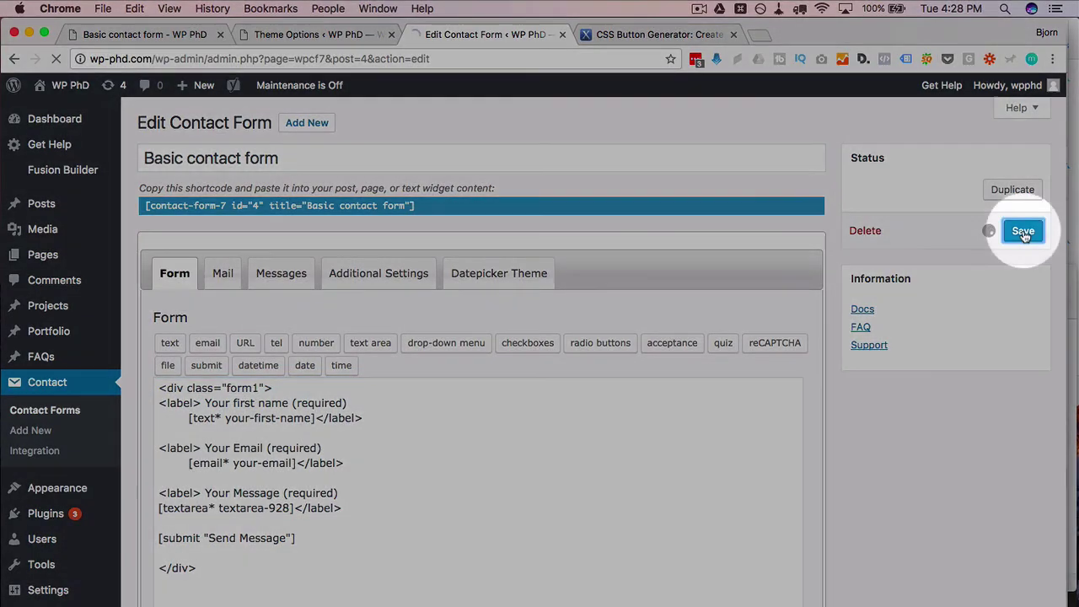
Prefix the first input[type=submit] rule in Custom CSS with .form1 and copy that prefix.
left_click(297, 38)
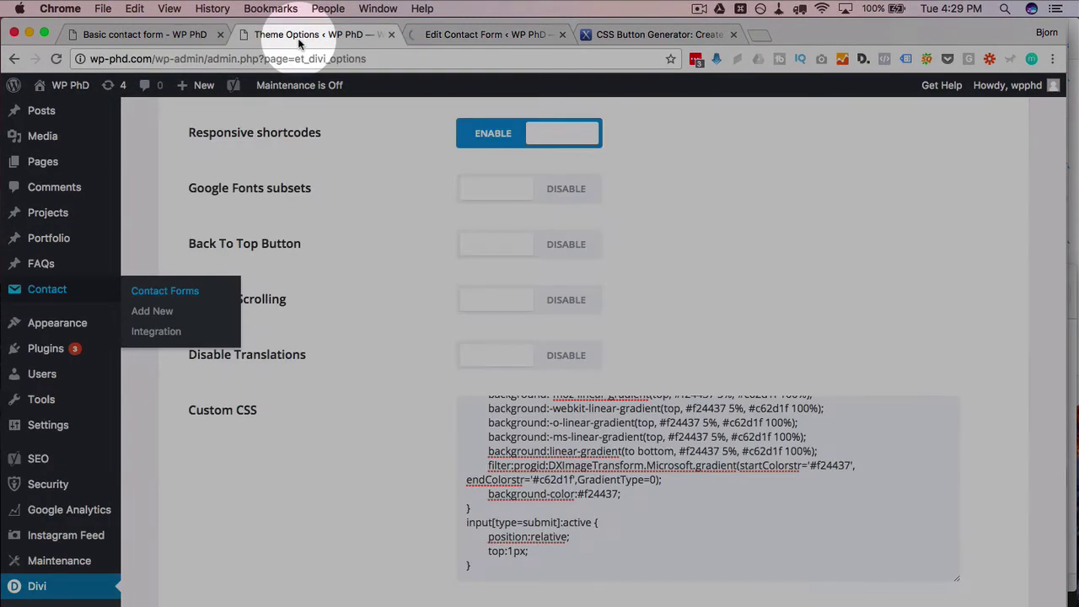
scroll(504, 530, "up", 10)
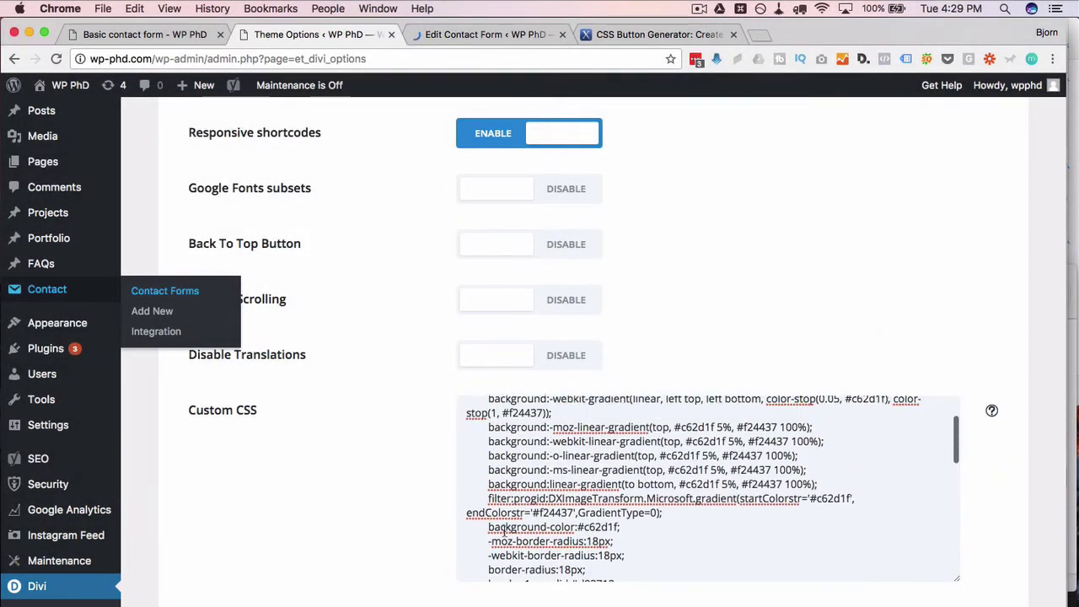
scroll(504, 530, "up", 1)
left_click(465, 428)
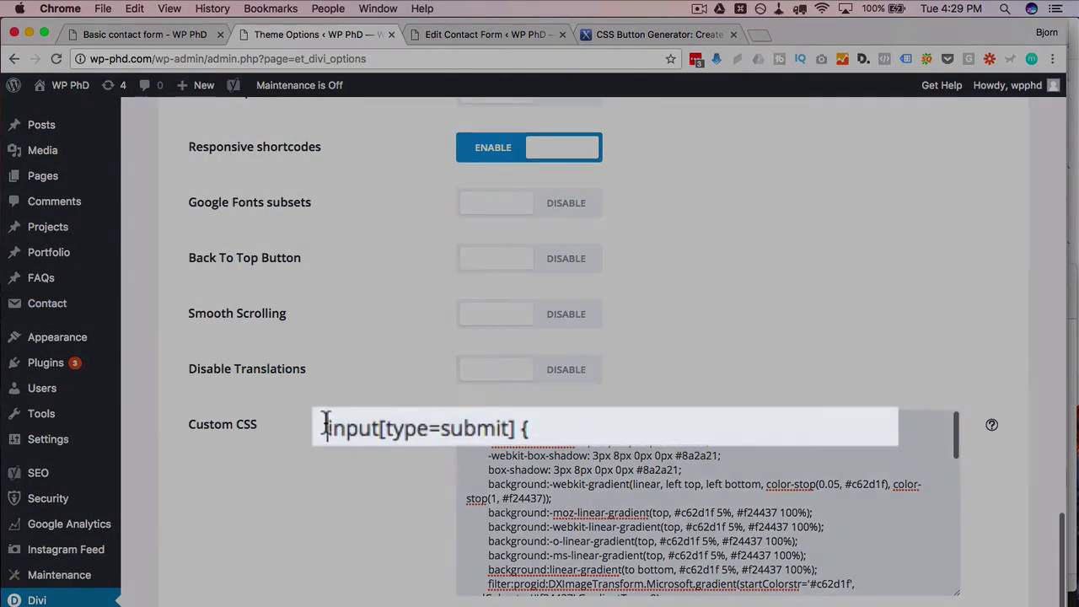
type(".form 1")
key("BackSpace")
key("BackSpace")
type("1")
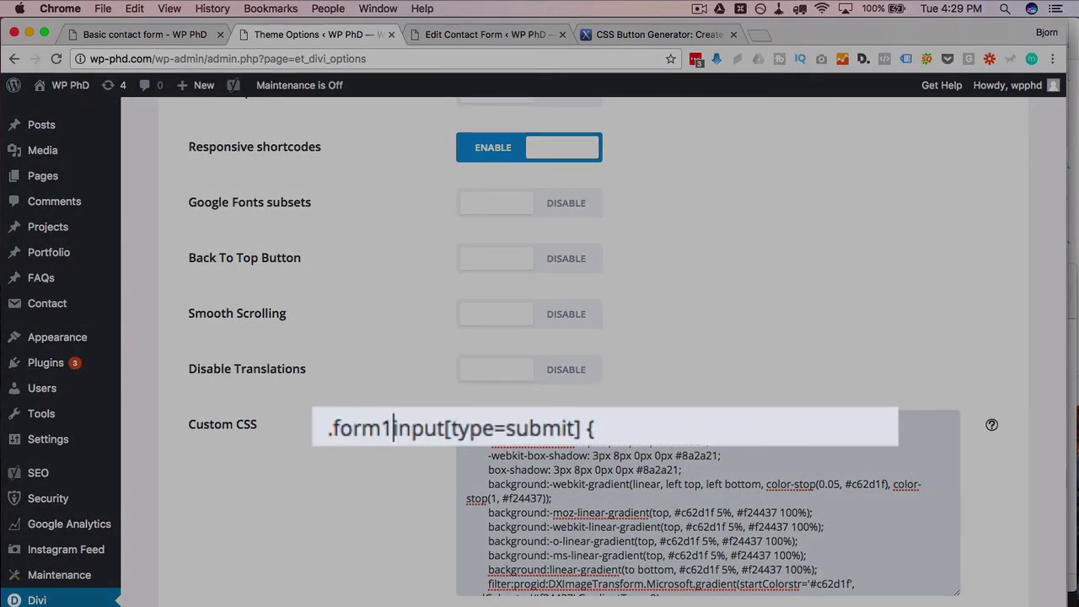
left_click_drag(391, 430, 312, 429)
key("super+c")
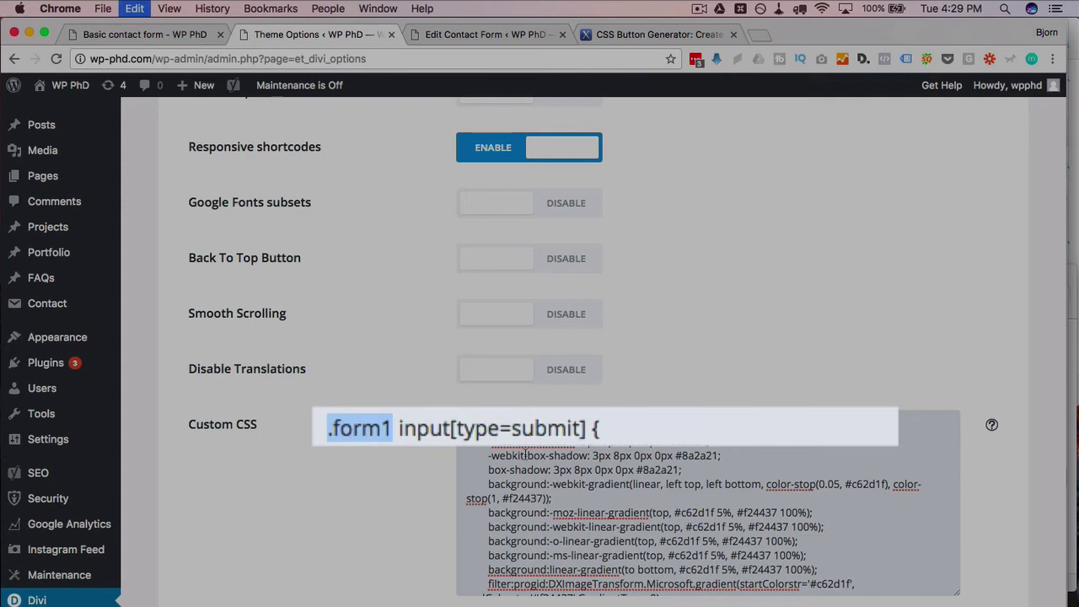
left_click(339, 428)
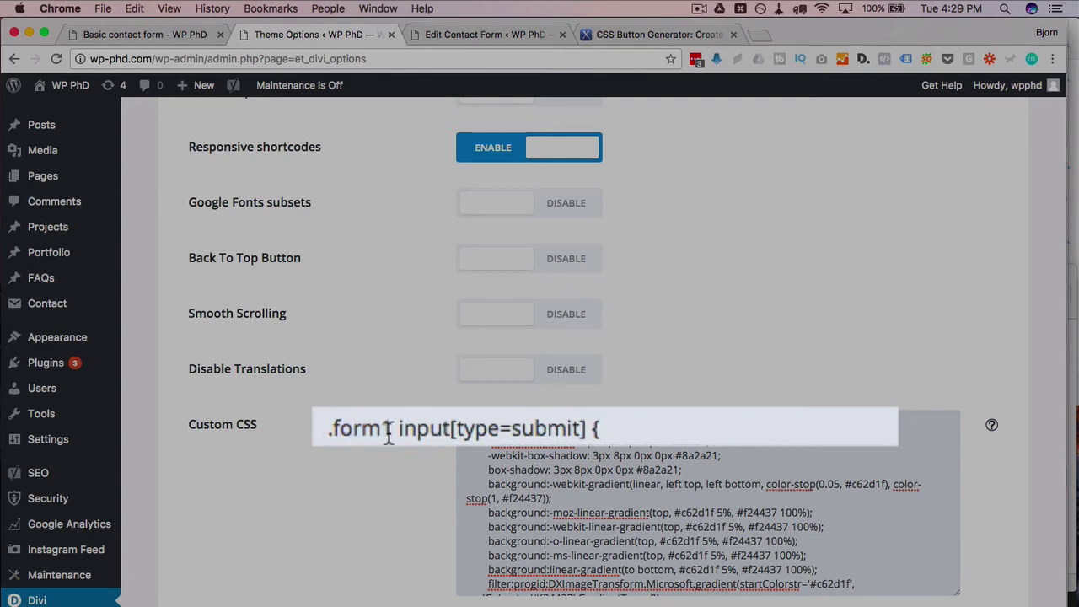
left_click_drag(398, 430, 585, 421)
left_click(371, 428)
Add the .form1 prefix to the :hover and :active rules and save the theme options.
scroll(472, 468, "down", 10)
scroll(472, 469, "down", 3)
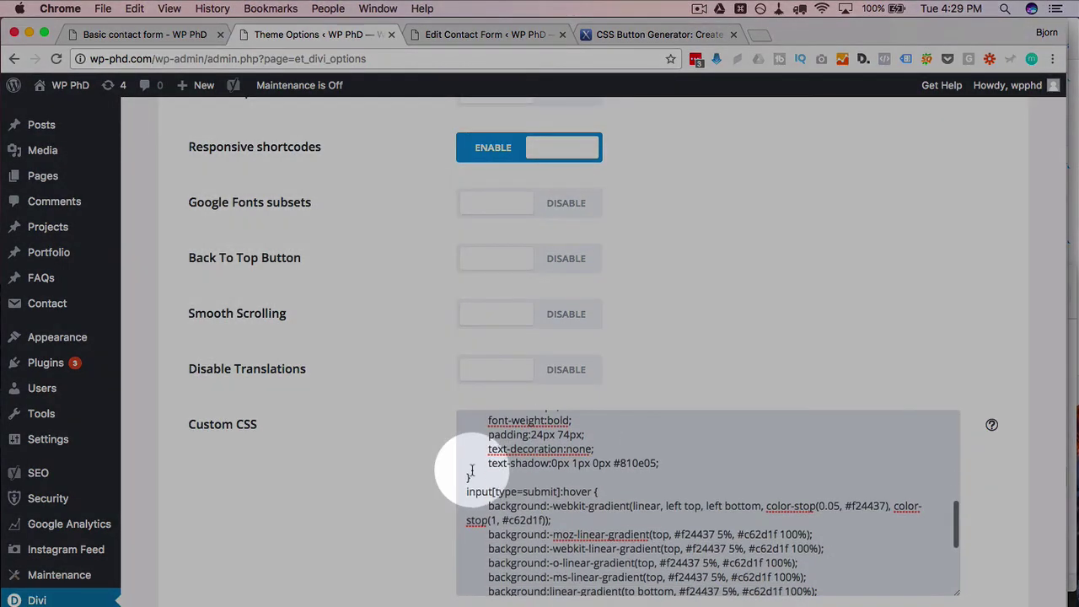
left_click(467, 492)
key("super+v")
scroll(481, 523, "down", 5)
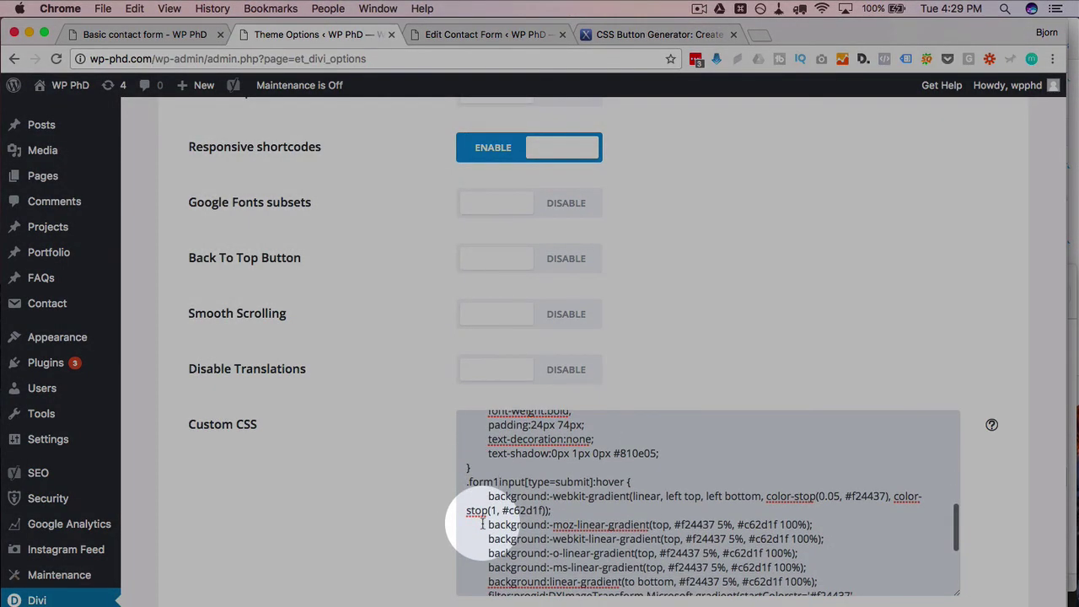
left_click(467, 513)
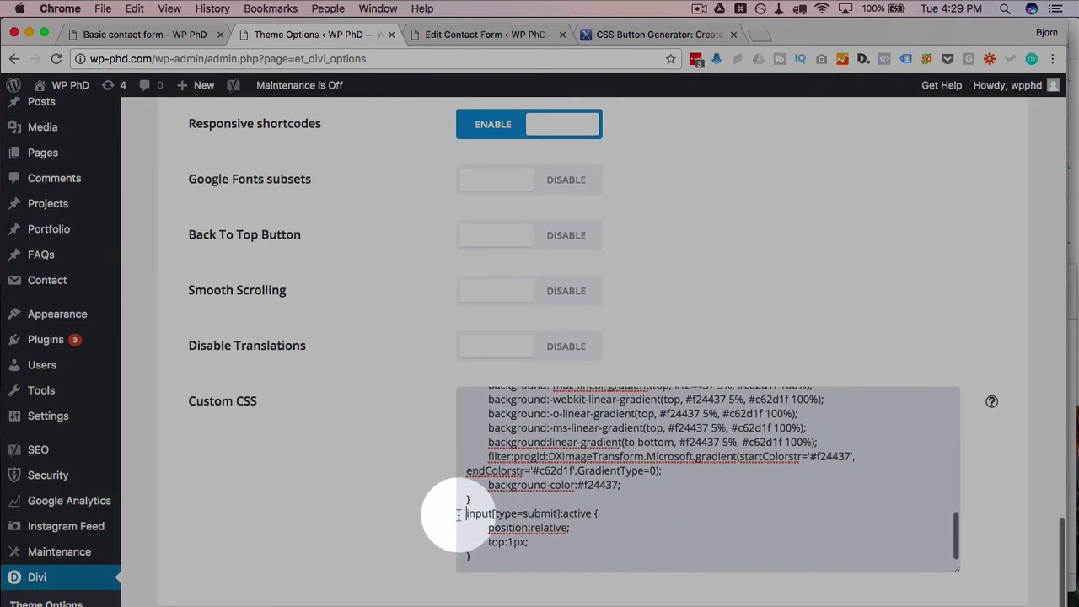
key("super+v")
scroll(494, 438, "down", 2)
left_click(236, 588)
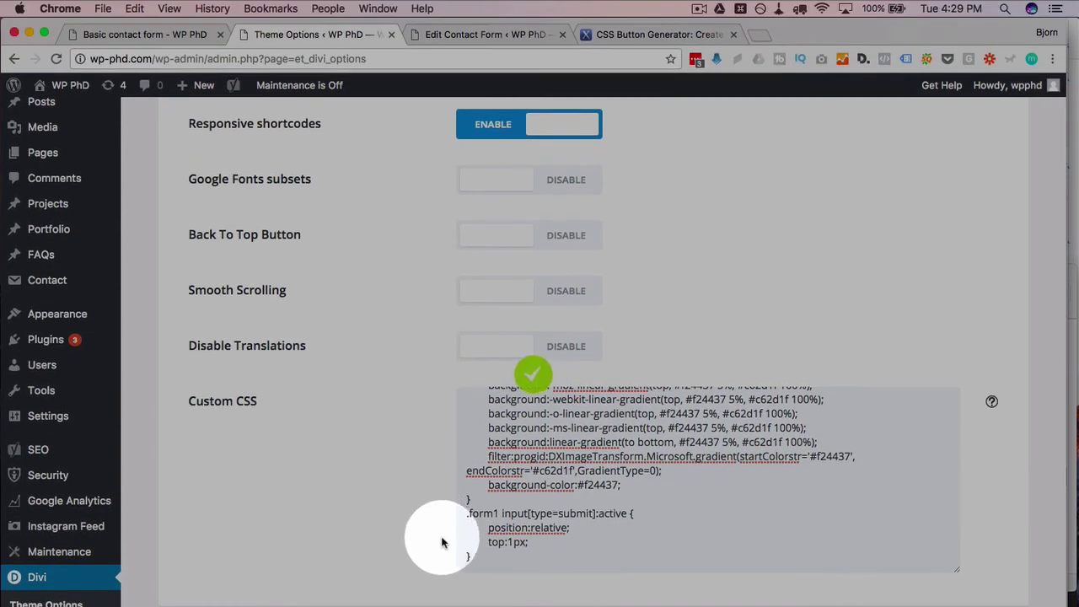
left_click(152, 34)
Reload the Basic contact form page to check the Send Message and Search buttons.
left_click(56, 59)
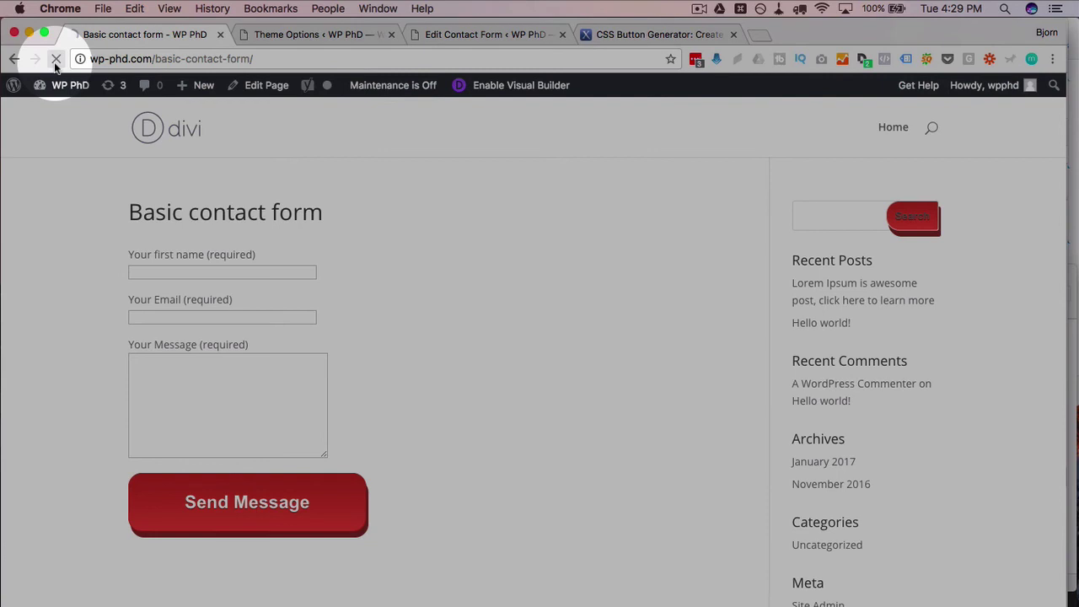